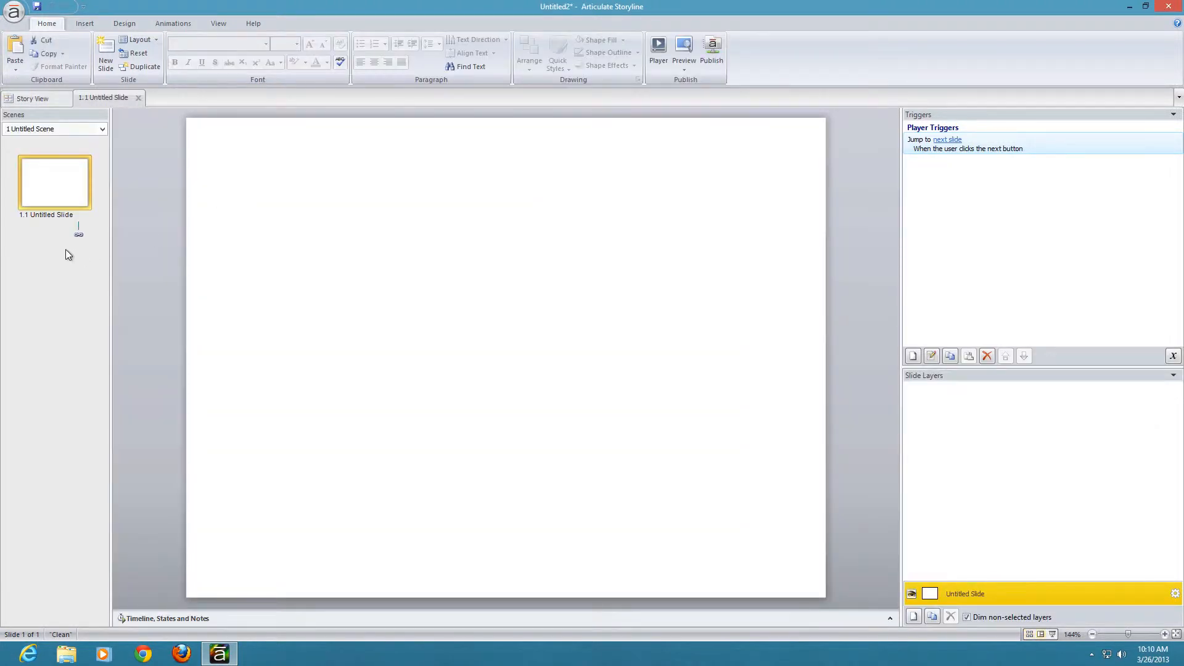
Step: Insert the Shootout Game slide from the 14844-Shootout-Storyline-Game template into the current scene
right_click(66, 249)
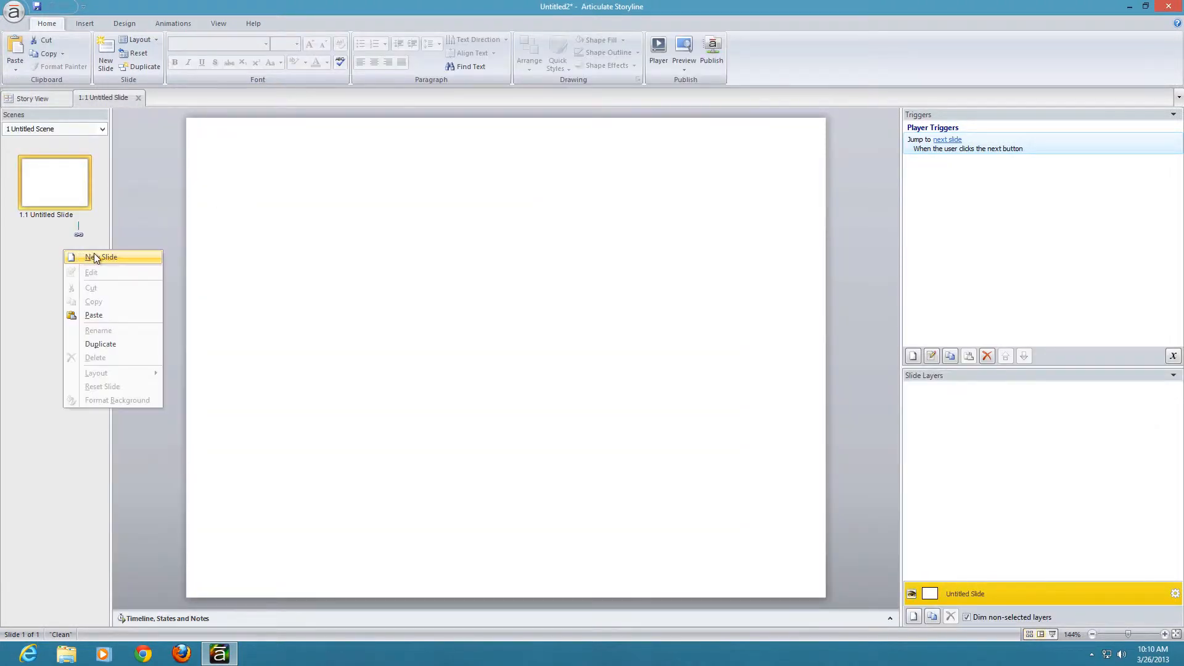
left_click(94, 253)
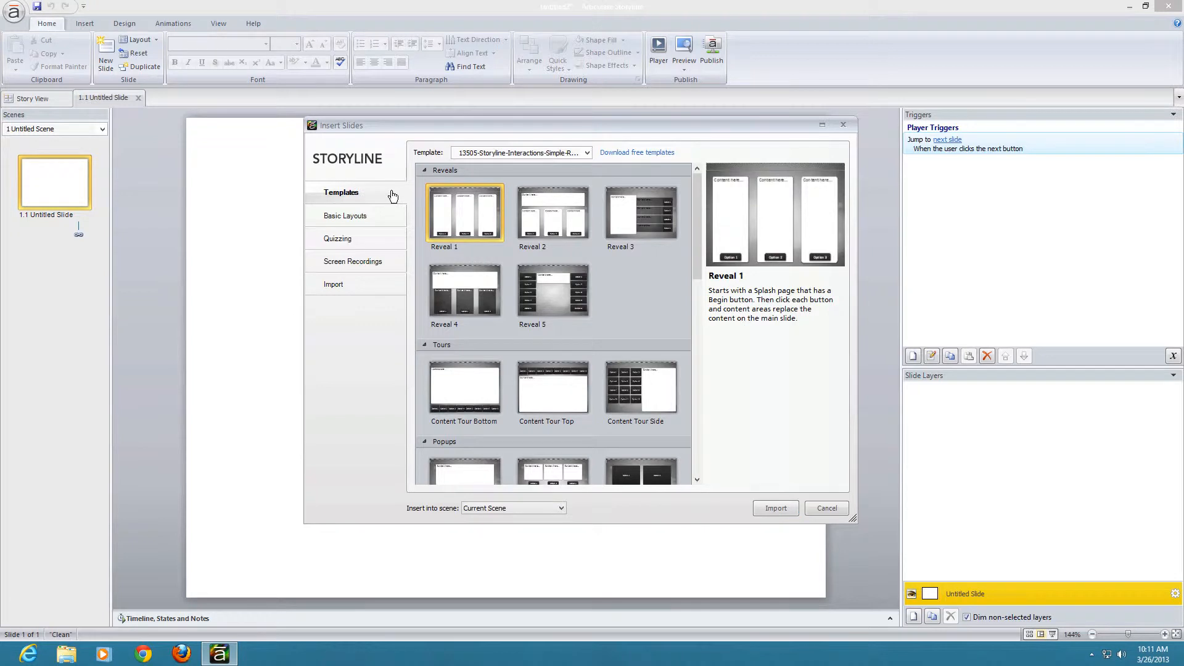
left_click(533, 158)
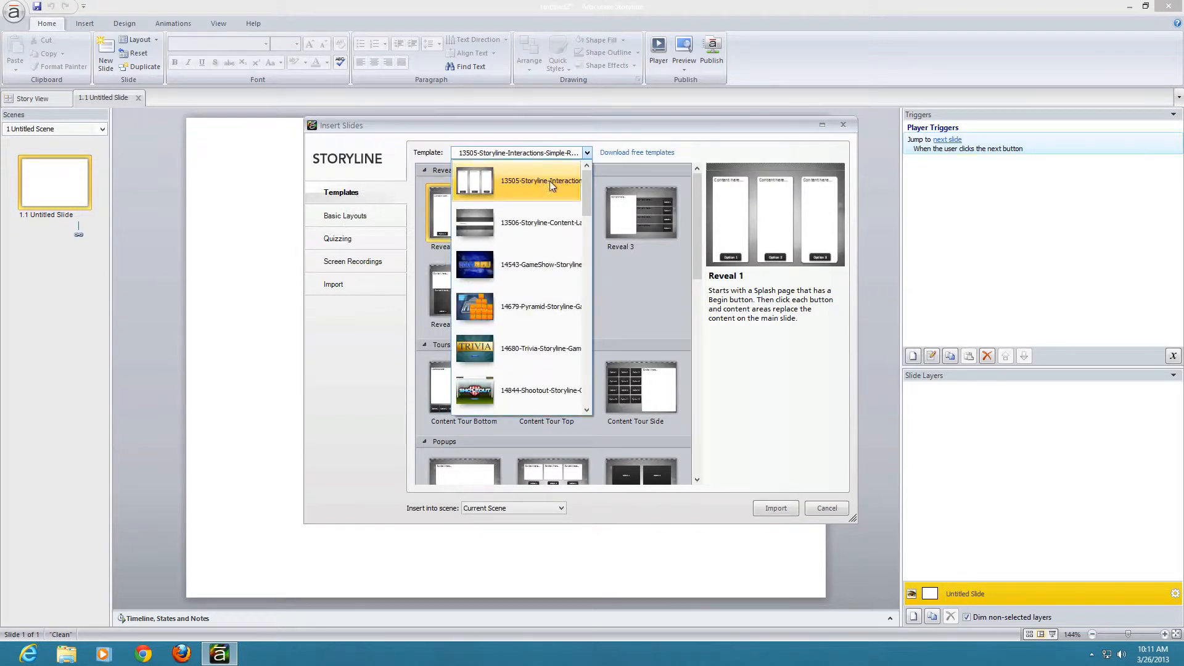
left_click_drag(587, 179, 590, 210)
left_click(562, 215)
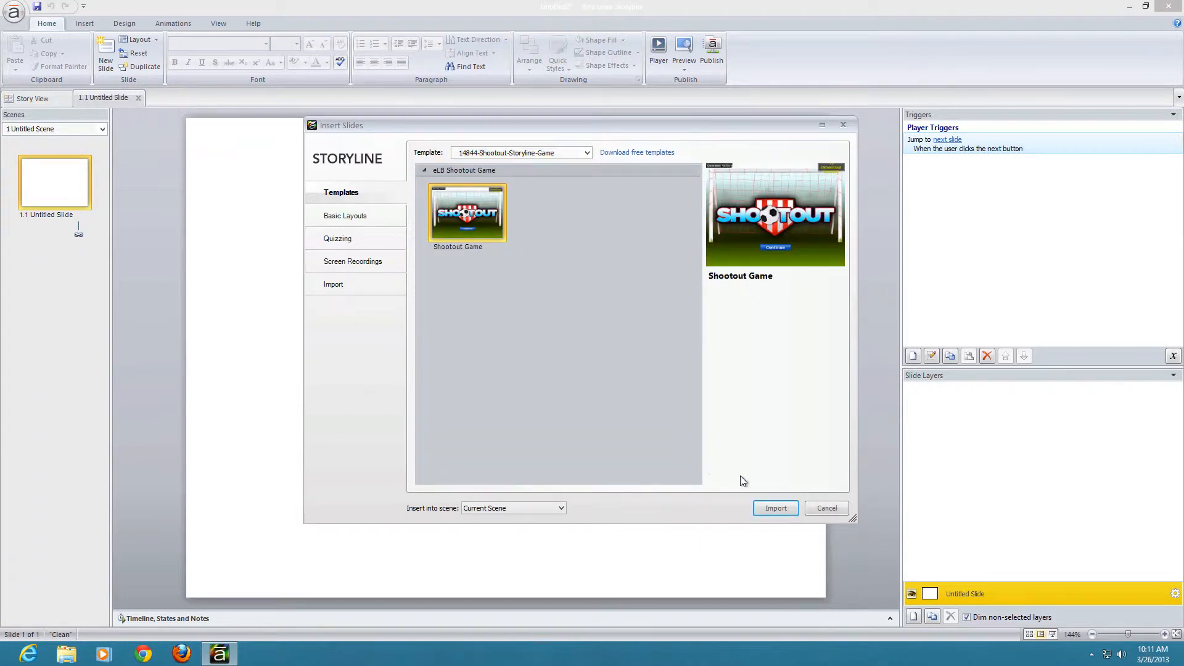
left_click(787, 511)
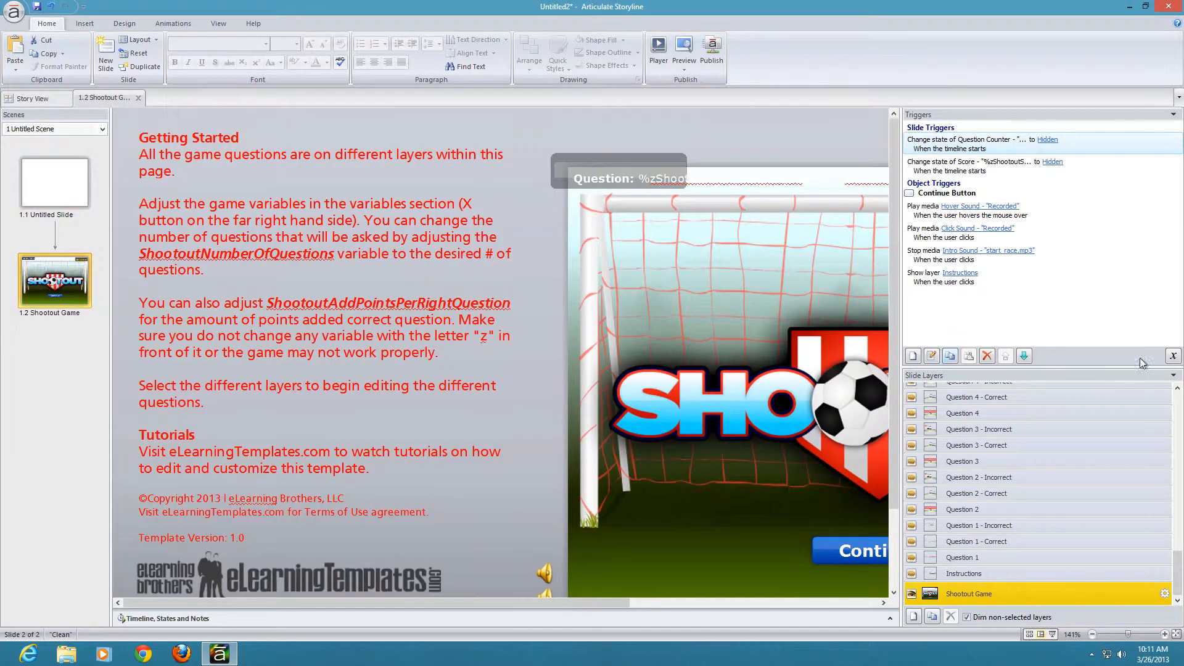
Step: Review the Shootout game's project variables, then leave the variable list without changes
left_click(1173, 356)
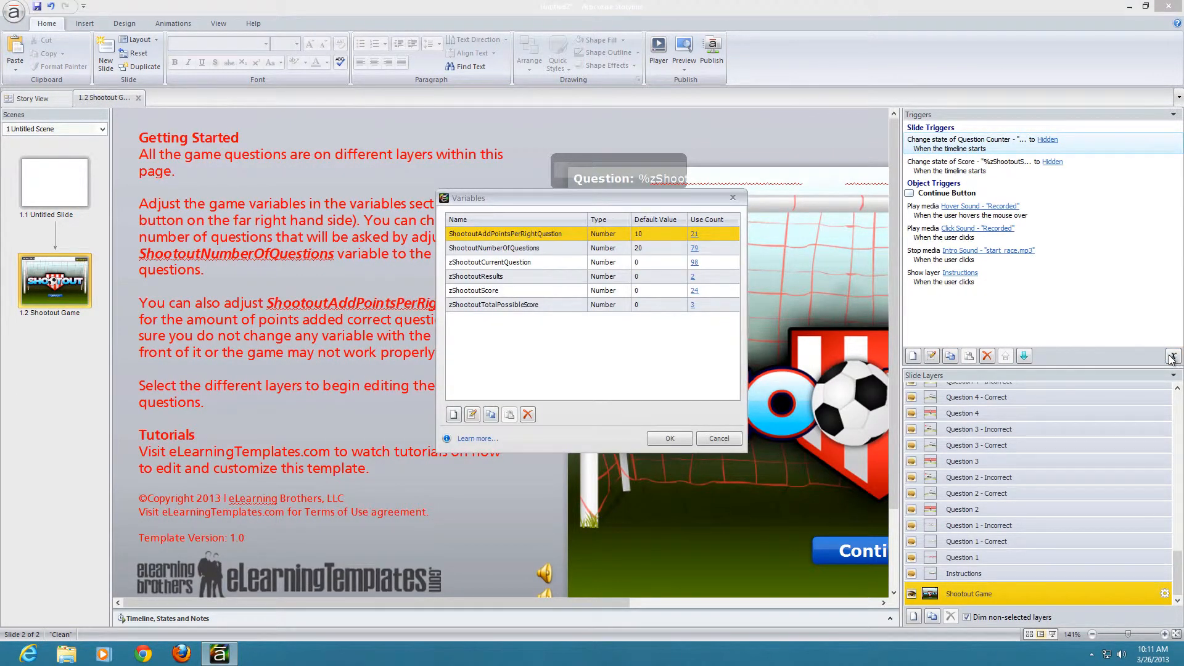
left_click(476, 250)
left_click(483, 250)
left_click(484, 261)
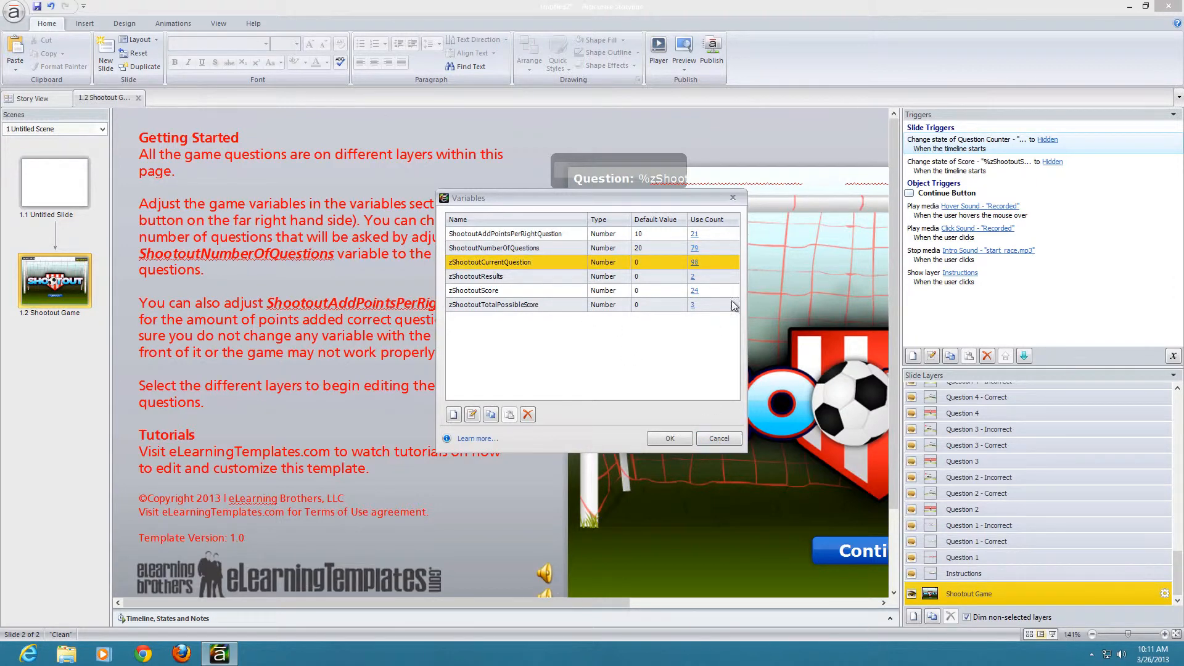
left_click(719, 439)
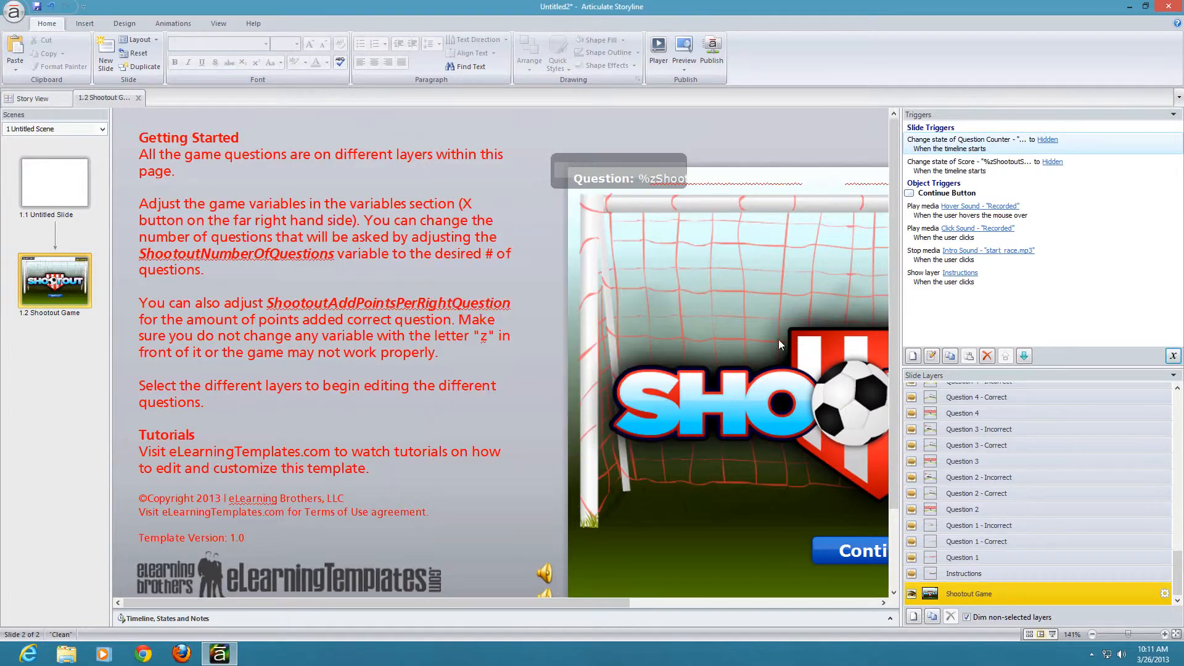
Step: View the Shootout, Scientist and Marathon variable images saved on the desktop, then return to Articulate Storyline
left_click(1129, 6)
double_click(212, 342)
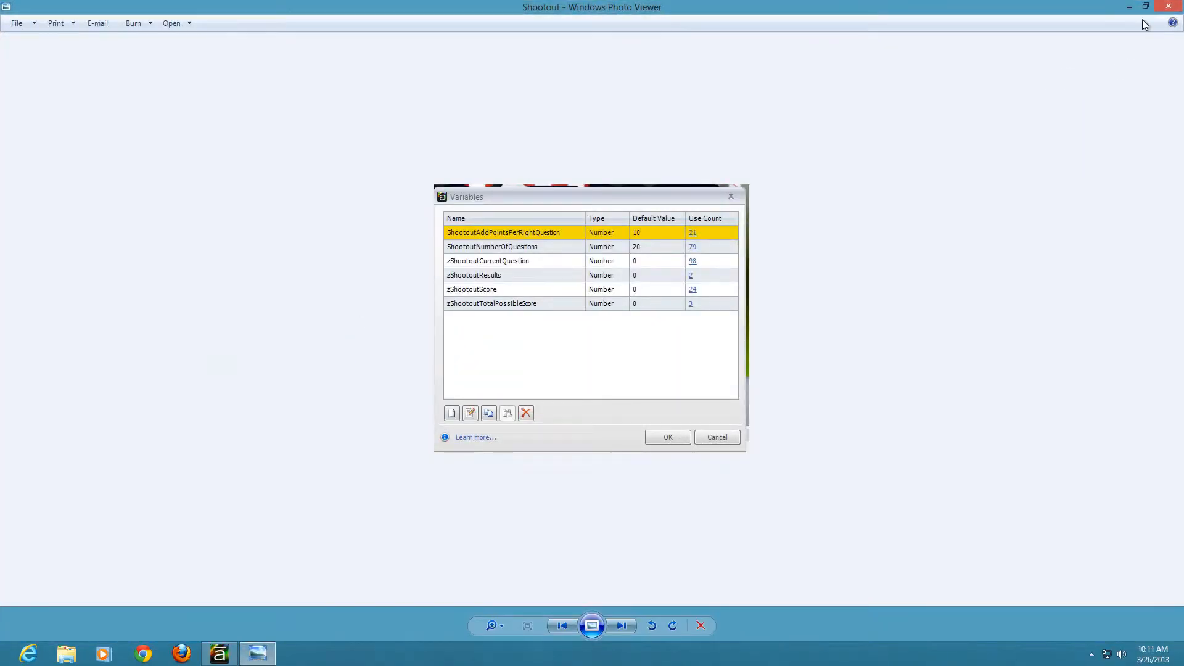
left_click(1169, 7)
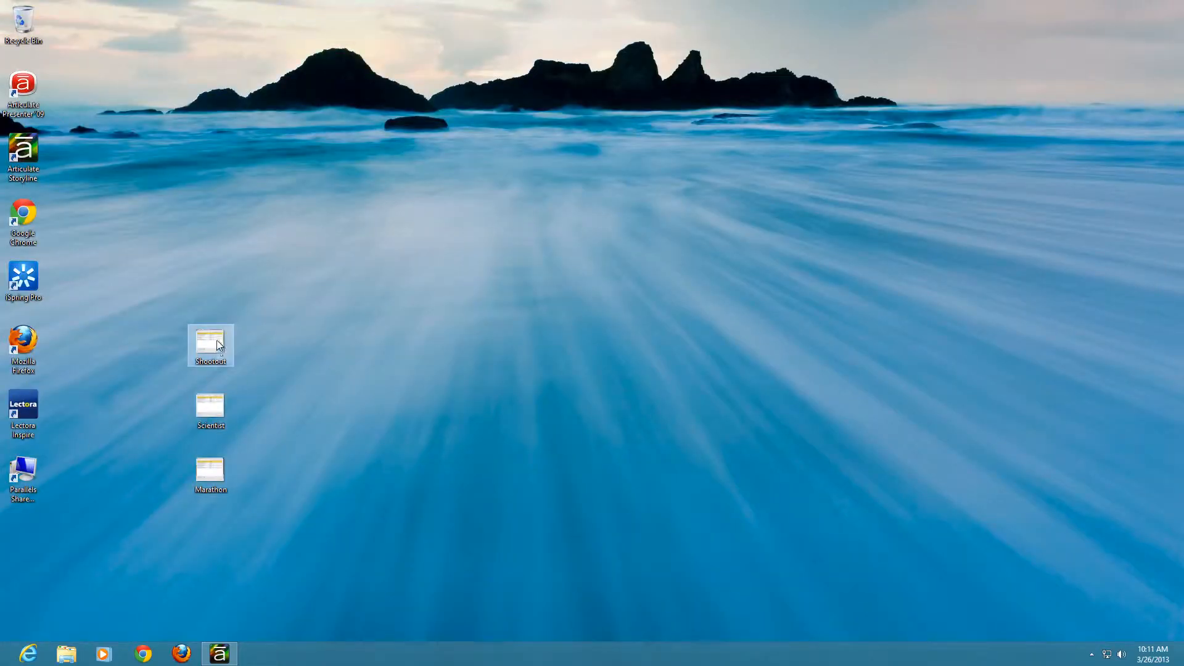
double_click(210, 408)
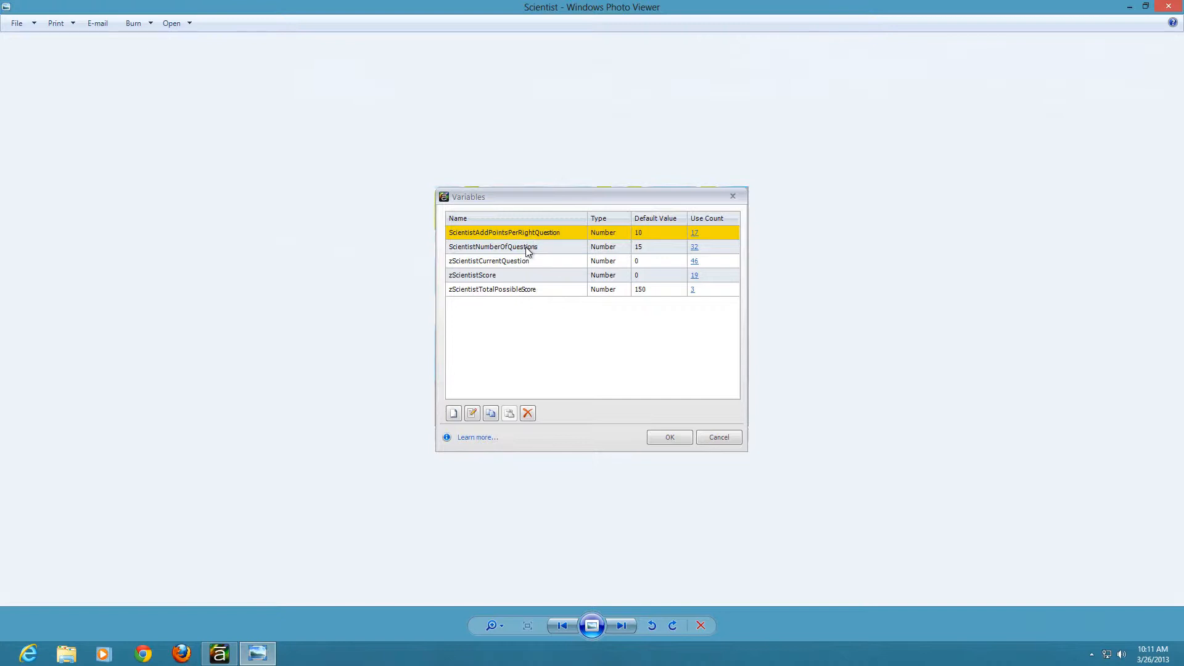
left_click(1169, 6)
double_click(210, 474)
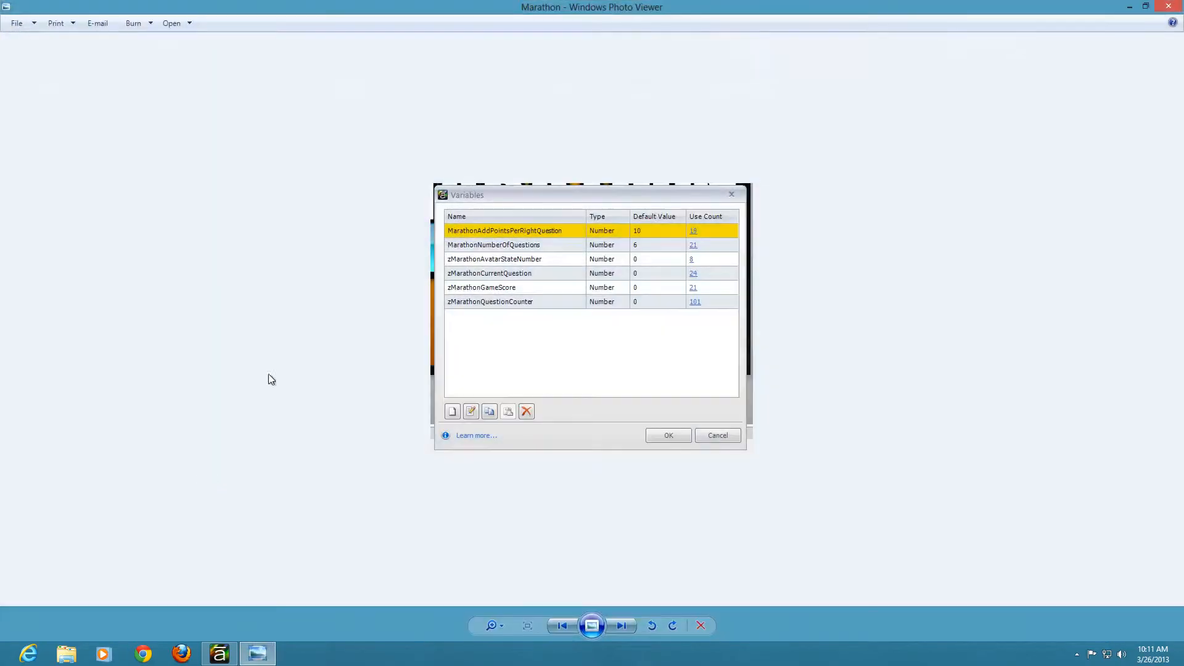
left_click(1177, 7)
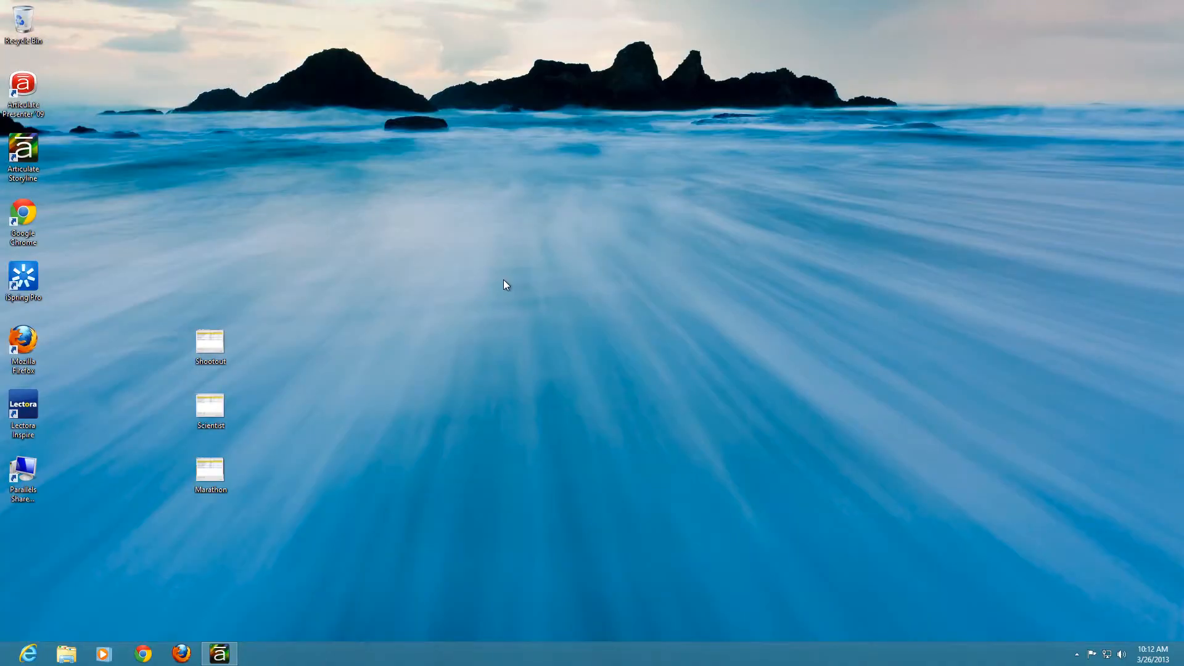
left_click(231, 657)
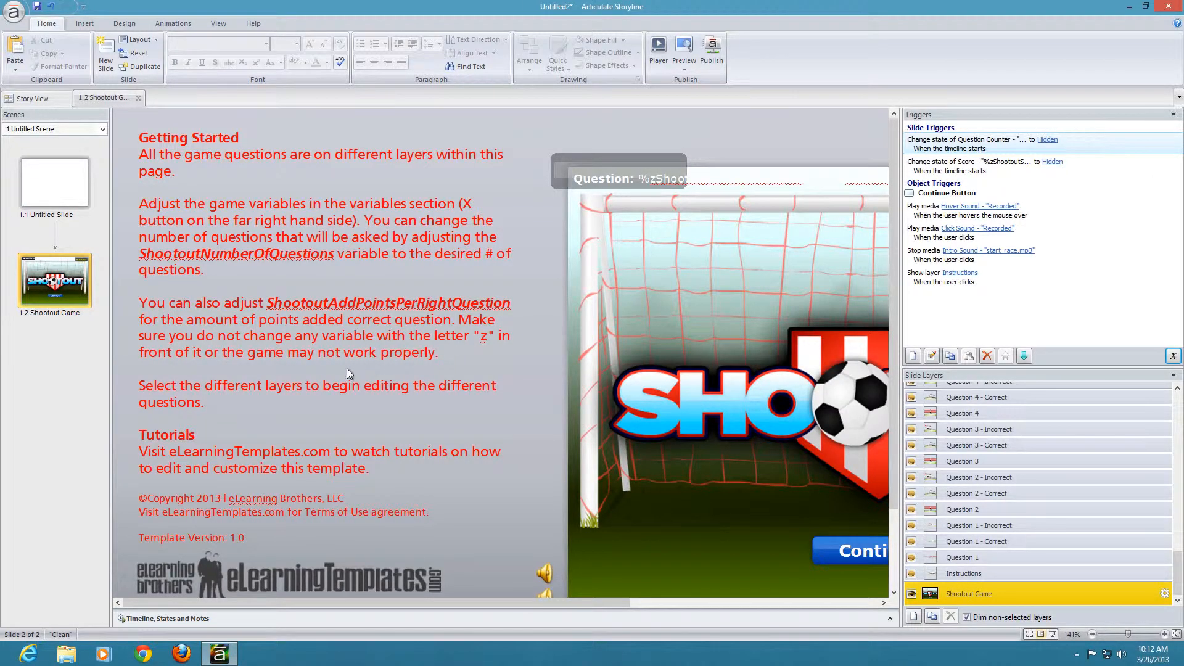
left_click(1174, 357)
Step: Insert the Marathon Challenge slide from the 15895-Marathon-Challenge template into the current scene after the Shootout Game slide
right_click(49, 328)
left_click(80, 339)
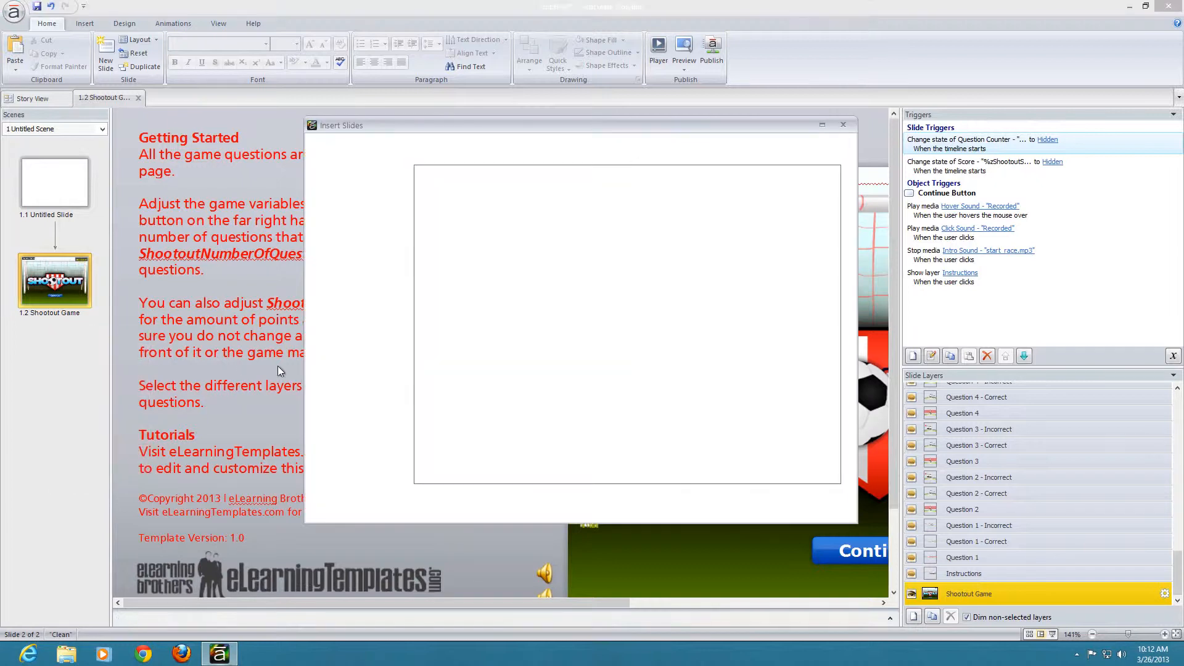
left_click(494, 157)
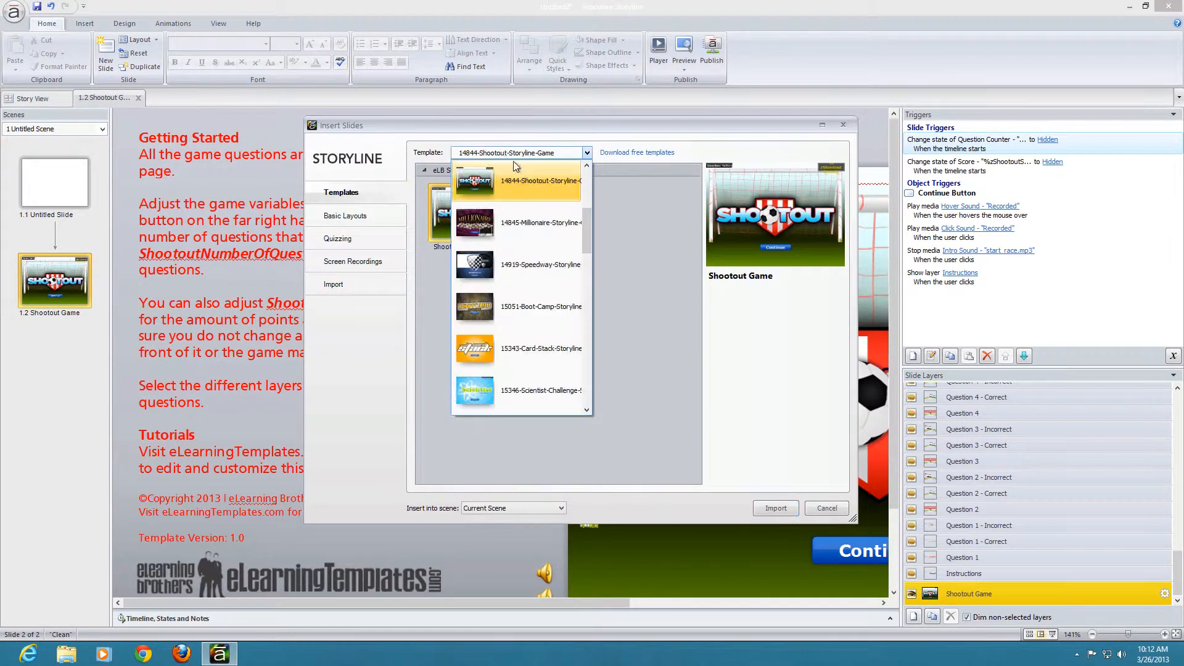
left_click_drag(585, 231, 589, 258)
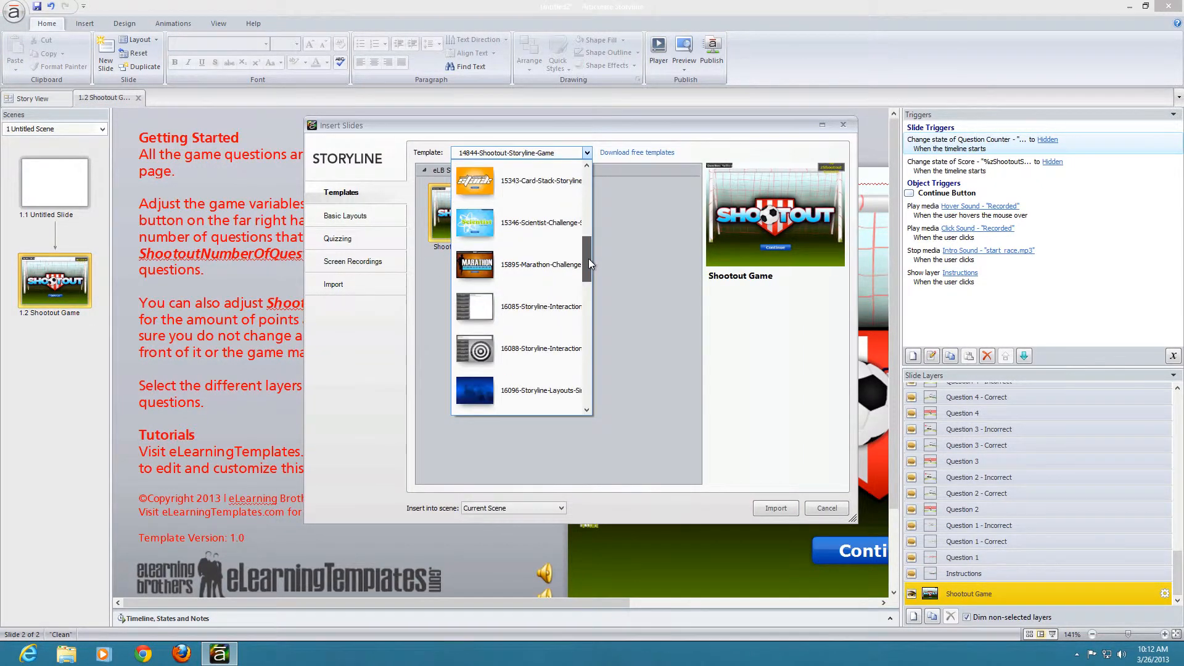
left_click(553, 272)
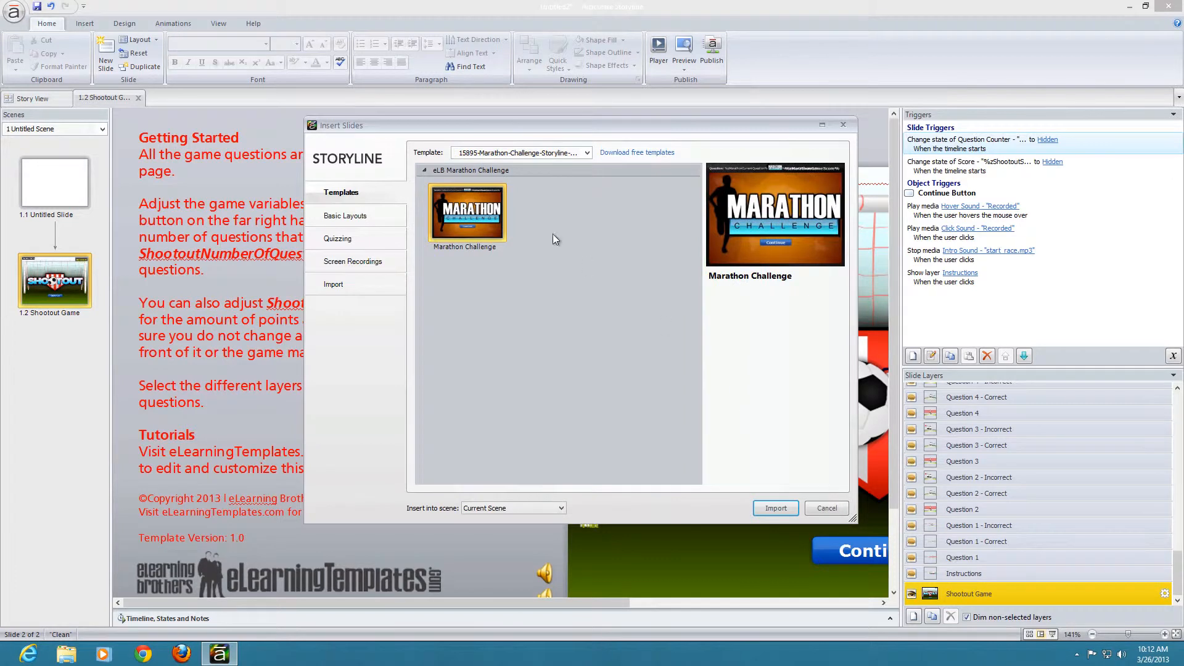
left_click(780, 506)
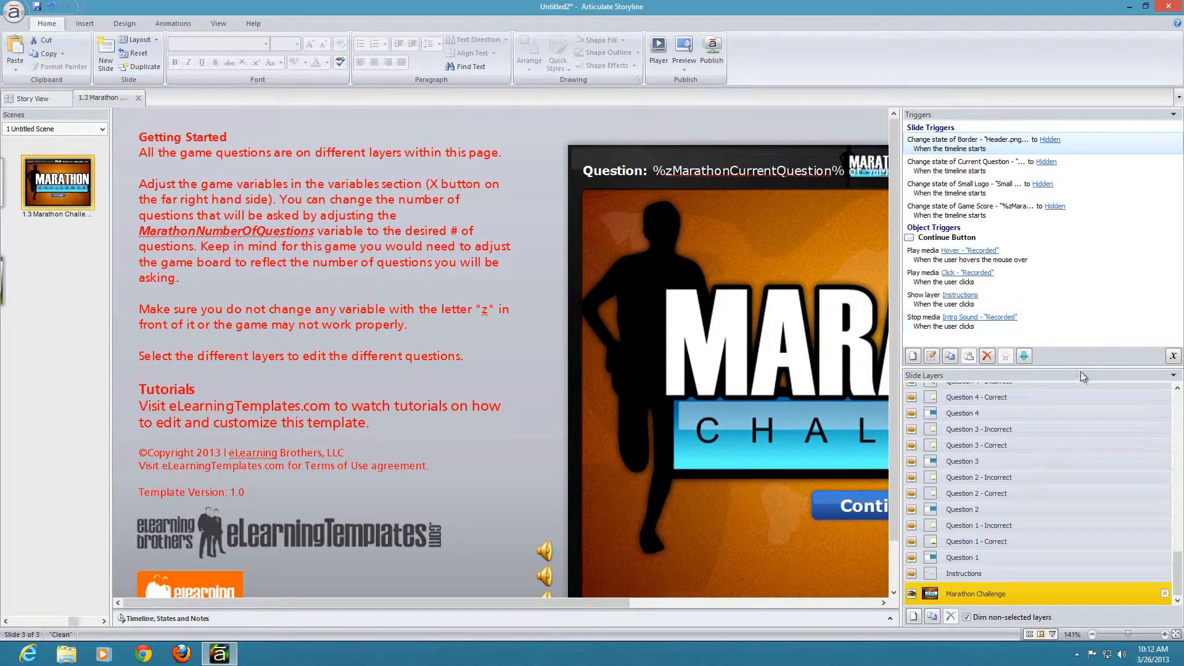
Step: Compare the names of the Marathon and Shootout variables in the project's variable list, then leave it without changes
left_click(1173, 356)
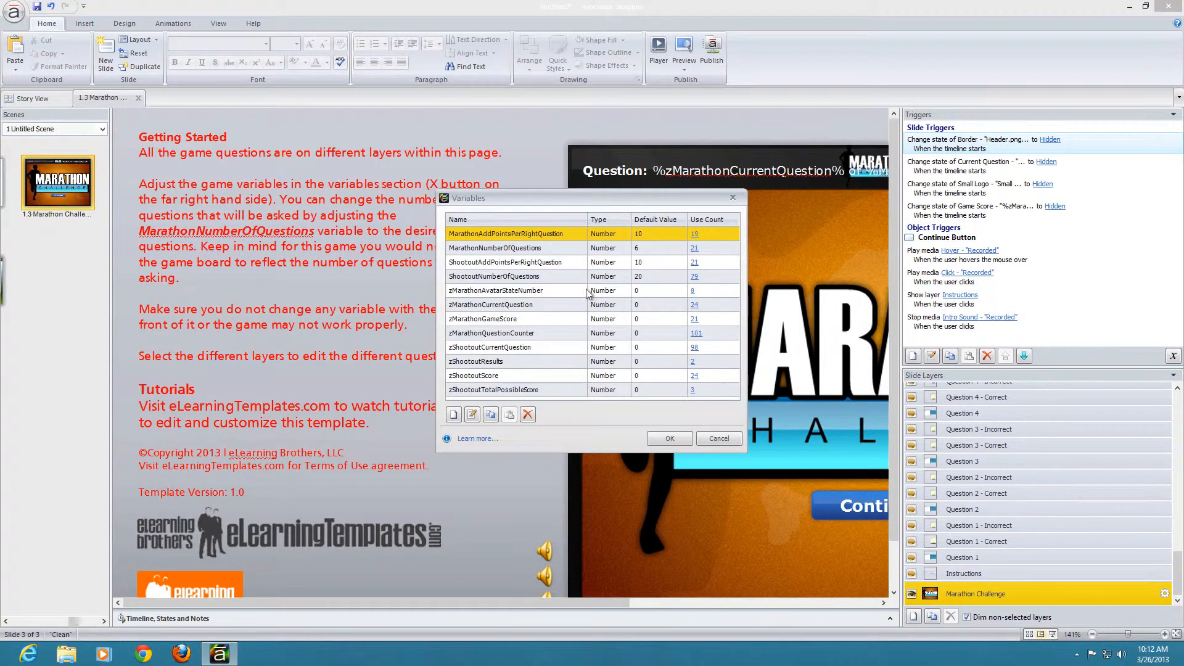
left_click(506, 248)
left_click(504, 263)
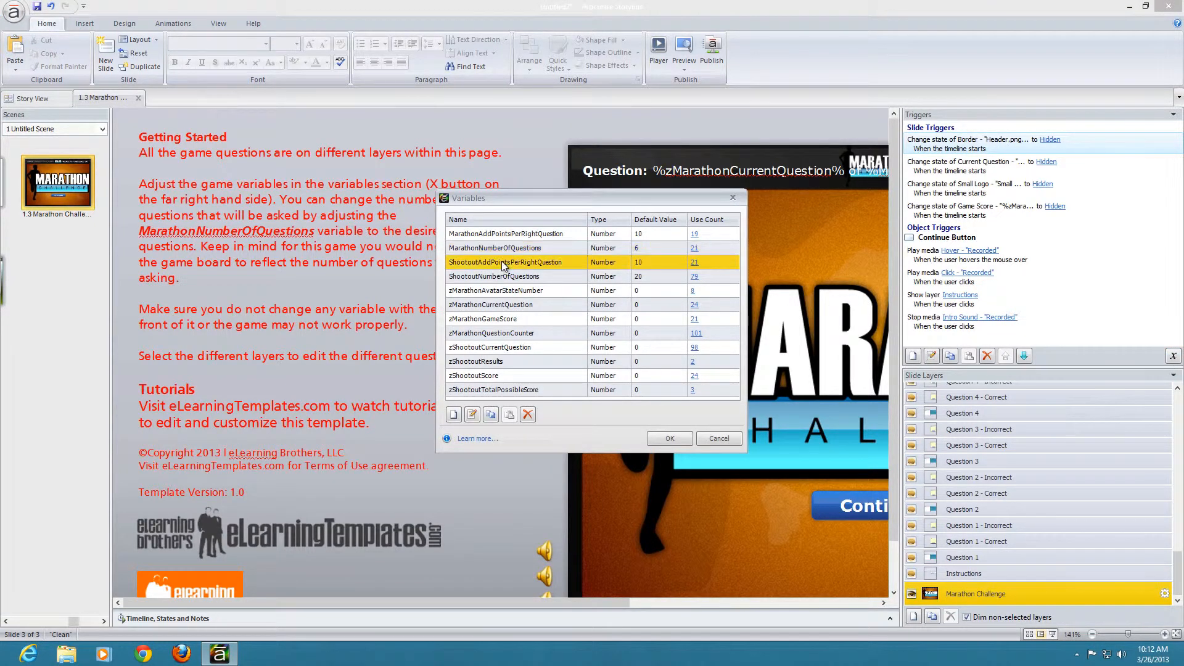
left_click(505, 295)
left_click(503, 306)
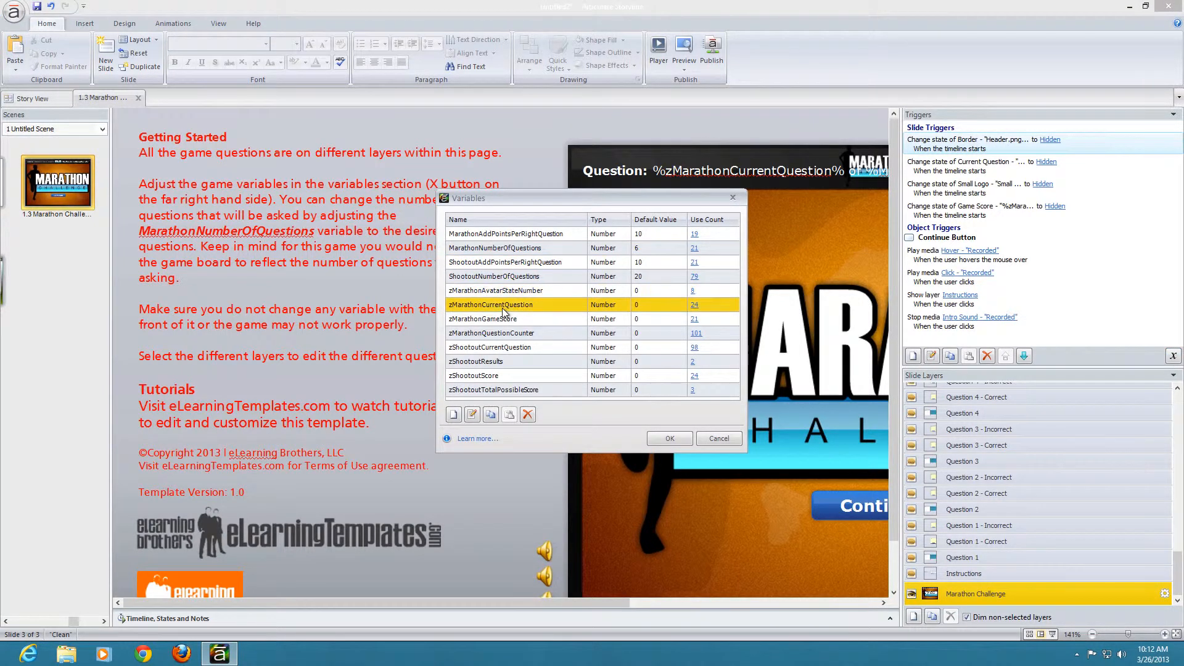
left_click(462, 235)
left_click(462, 307)
left_click(726, 444)
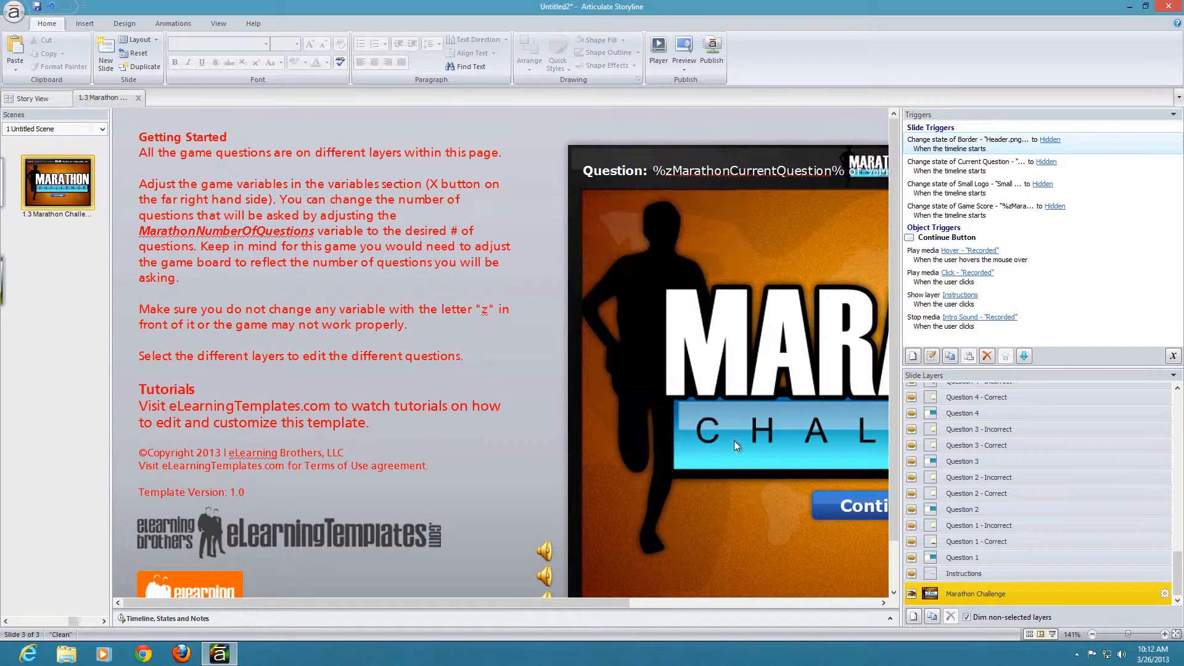
Step: Insert the Scientist Game slide from the 15346-Scientist-Challenge template into the current scene after the Marathon Challenge slide
right_click(73, 271)
left_click(82, 279)
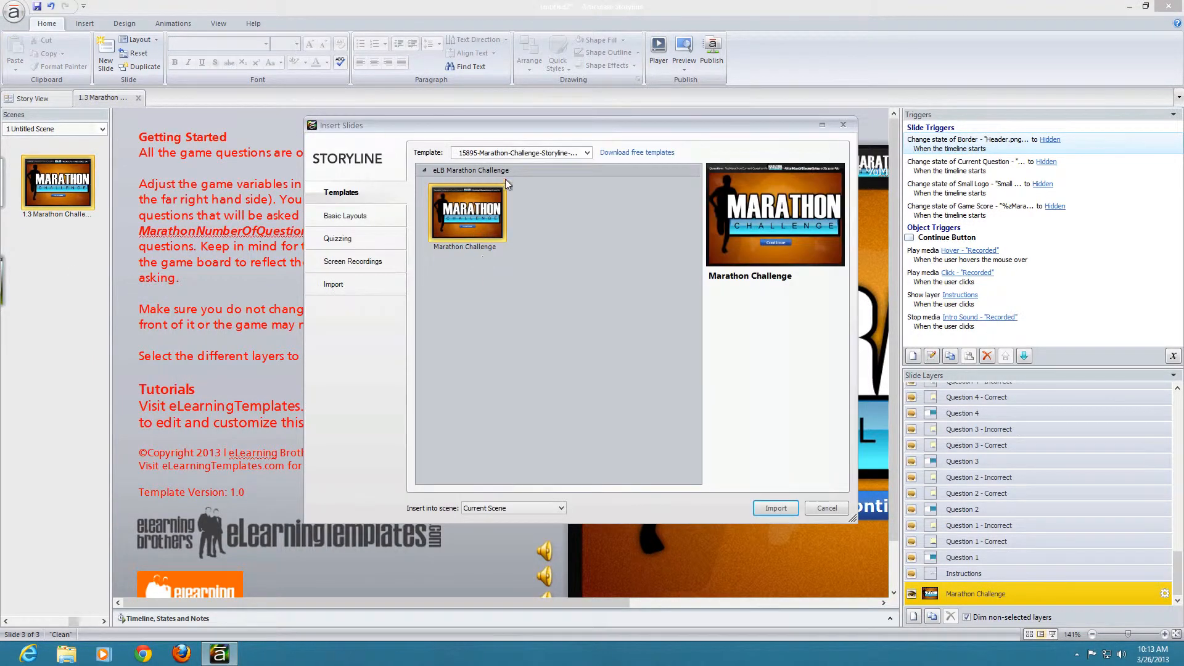
left_click(556, 153)
left_click_drag(589, 261, 587, 239)
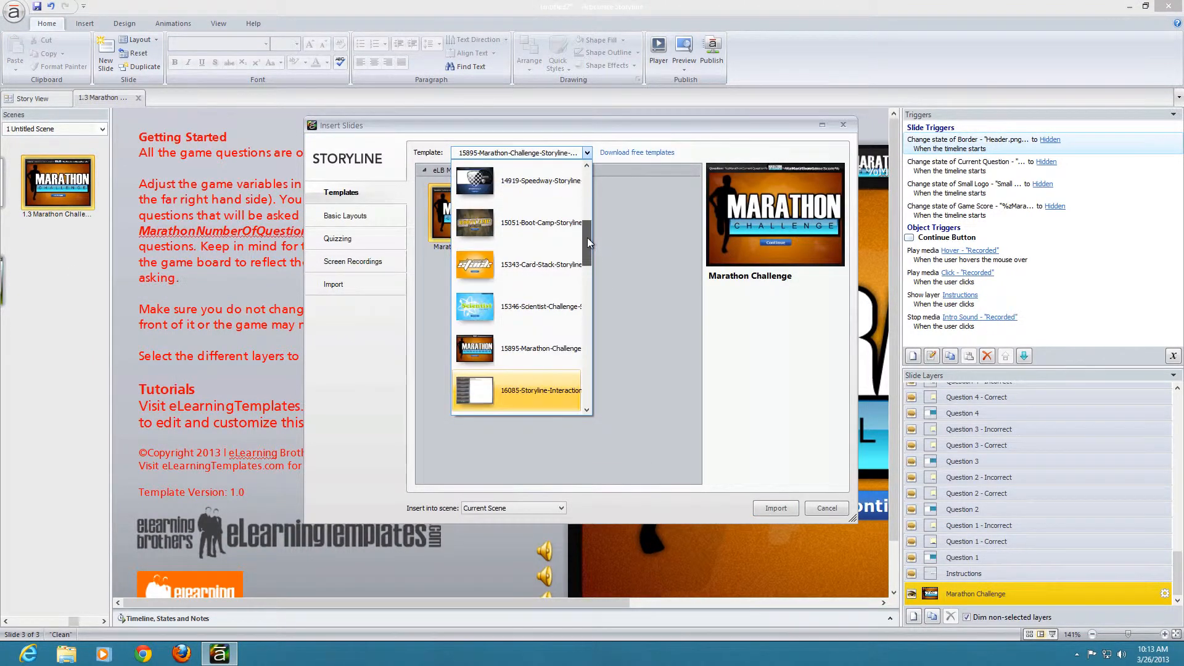
left_click(524, 310)
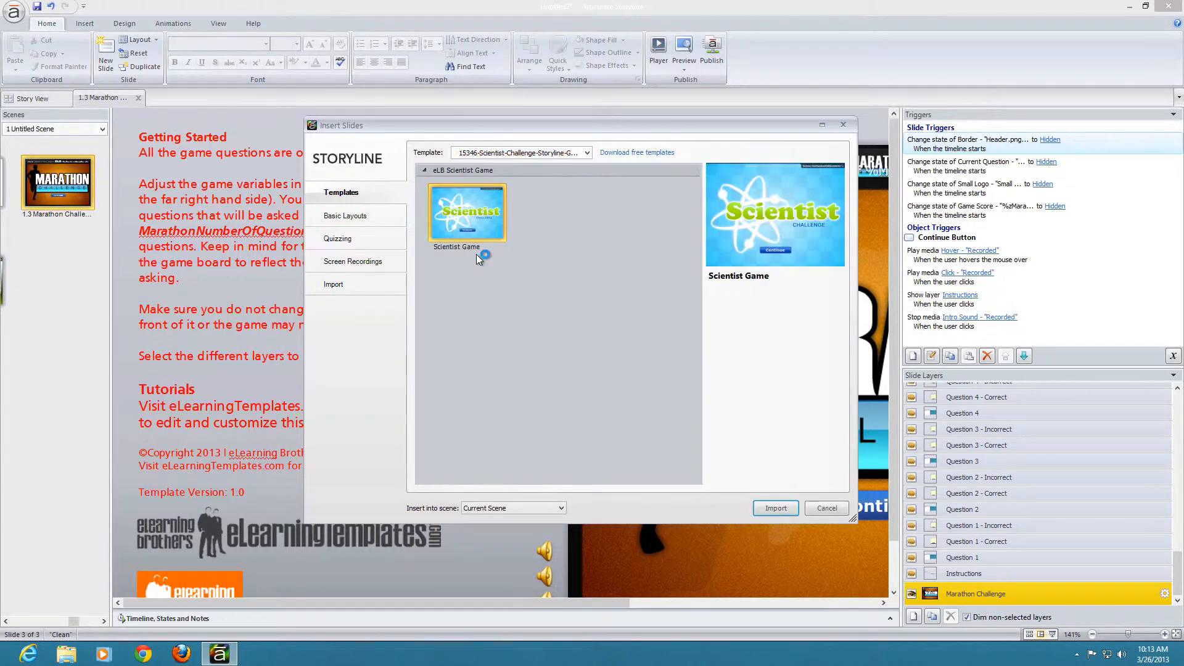
left_click(782, 506)
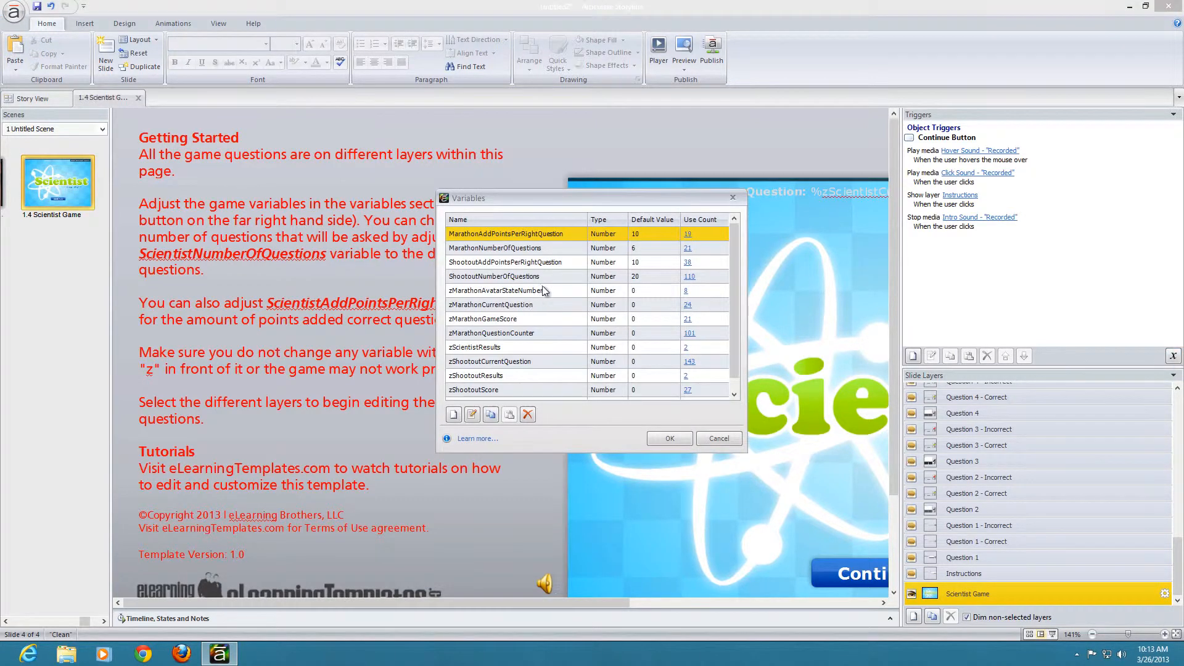
Step: Check the variable list for Scientist variables, inspect the zScientistResults variable's definition, and leave everything without changes
left_click(478, 247)
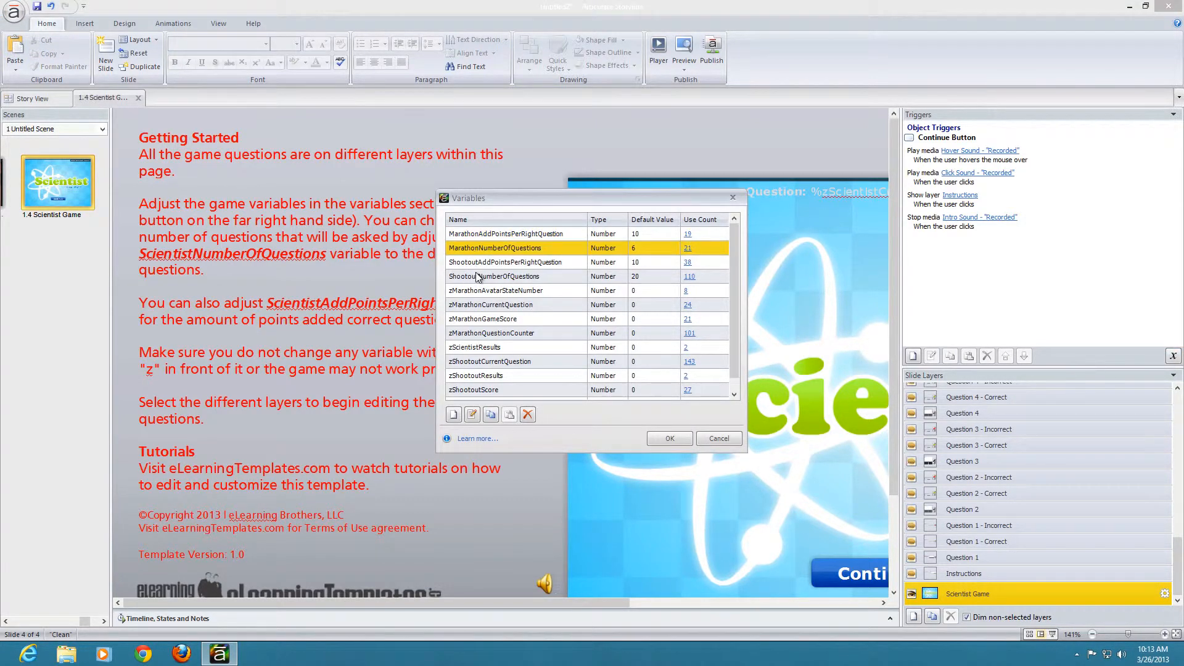
left_click(477, 273)
left_click(478, 347)
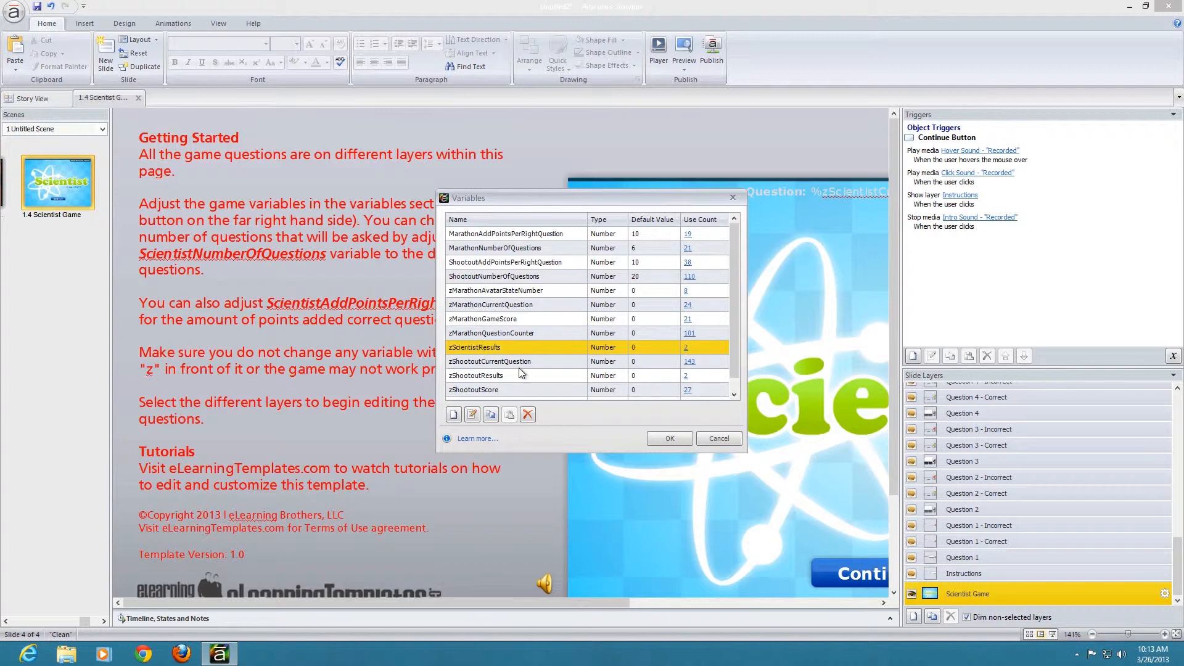
double_click(489, 349)
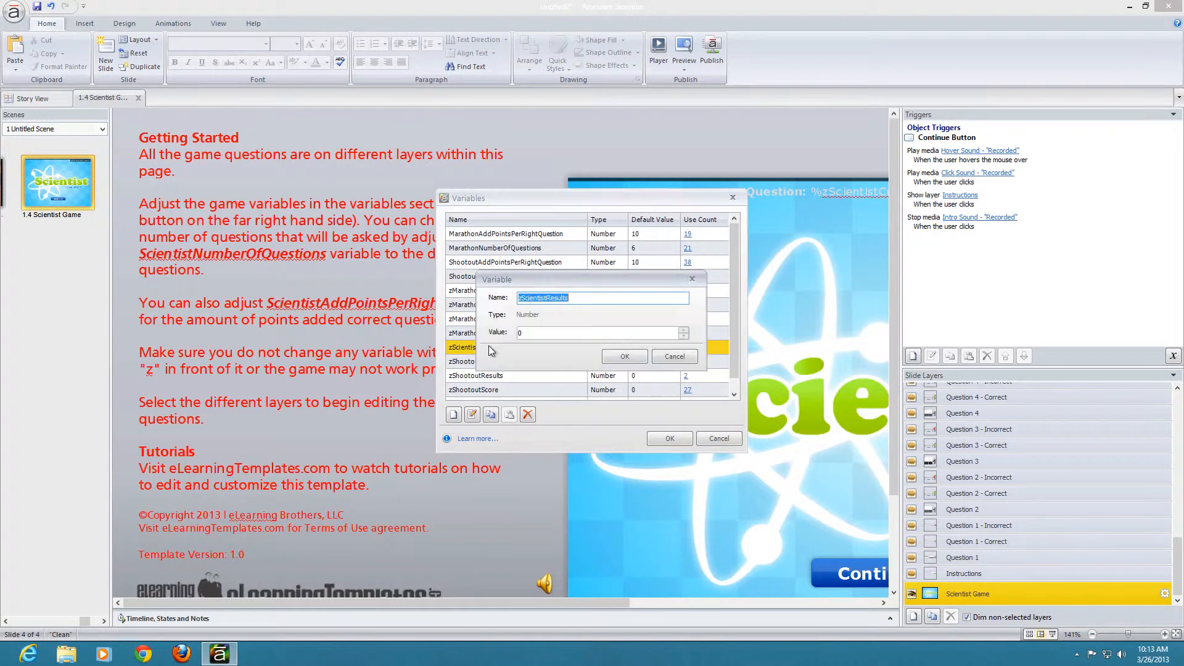
left_click(675, 357)
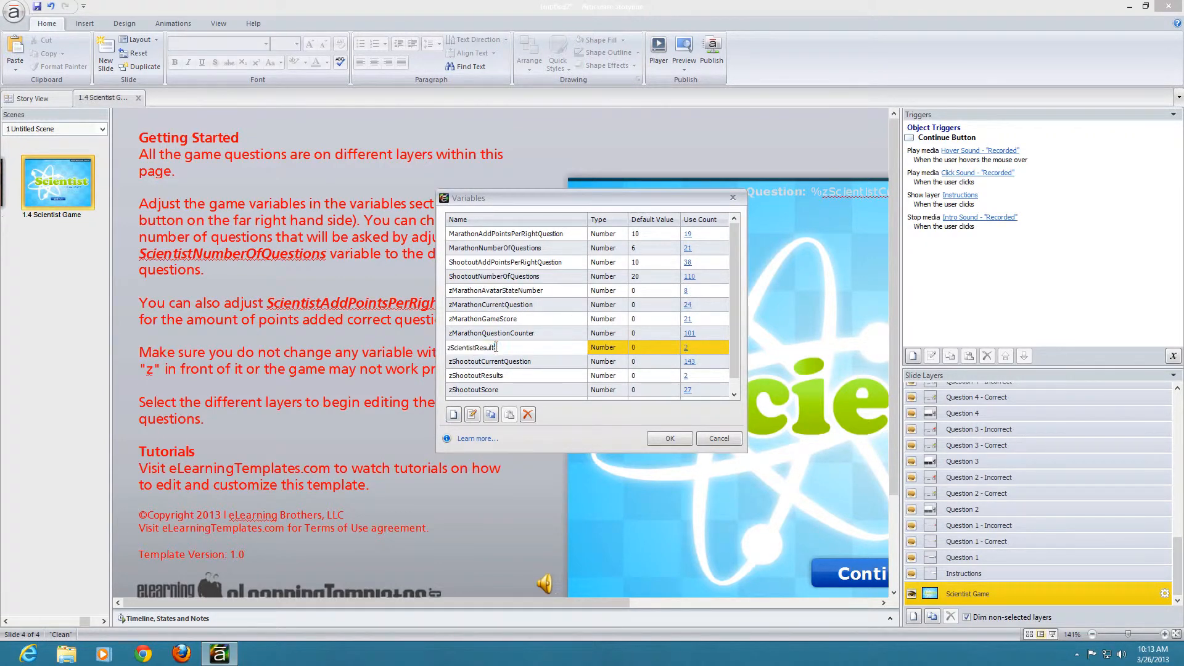
double_click(523, 347)
left_click(674, 357)
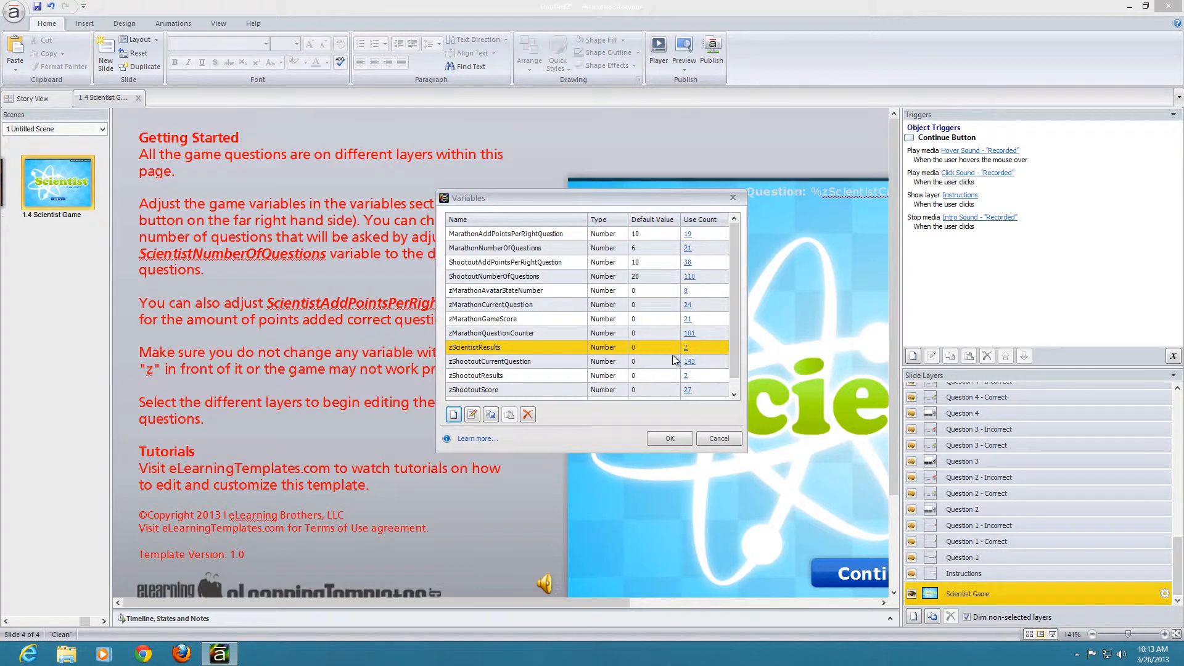
left_click(504, 346)
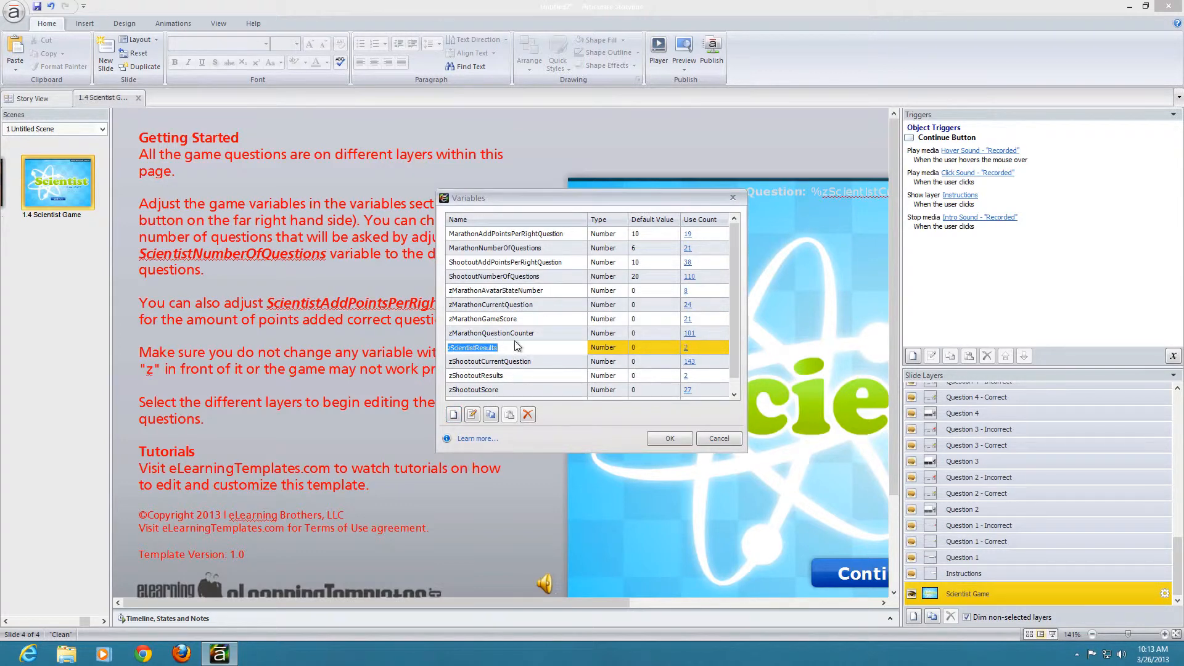
left_click_drag(734, 353, 727, 285)
left_click(720, 438)
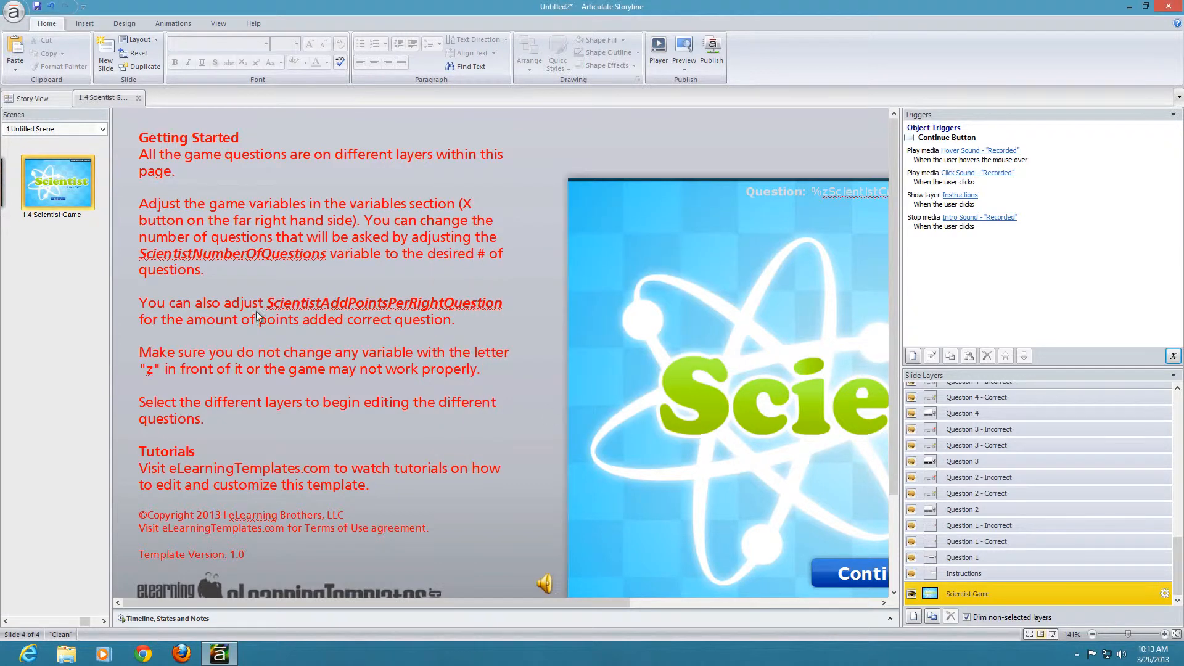
Step: Close the current project without saving it and create a new blank project
left_click(13, 12)
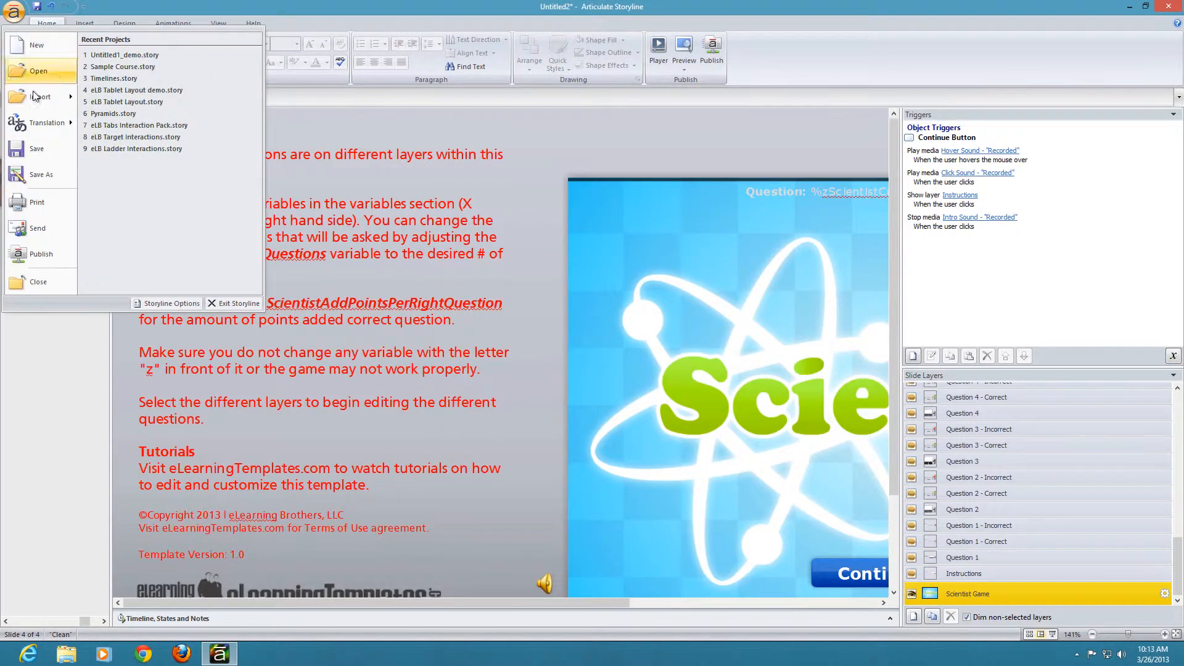
left_click(54, 279)
left_click(601, 371)
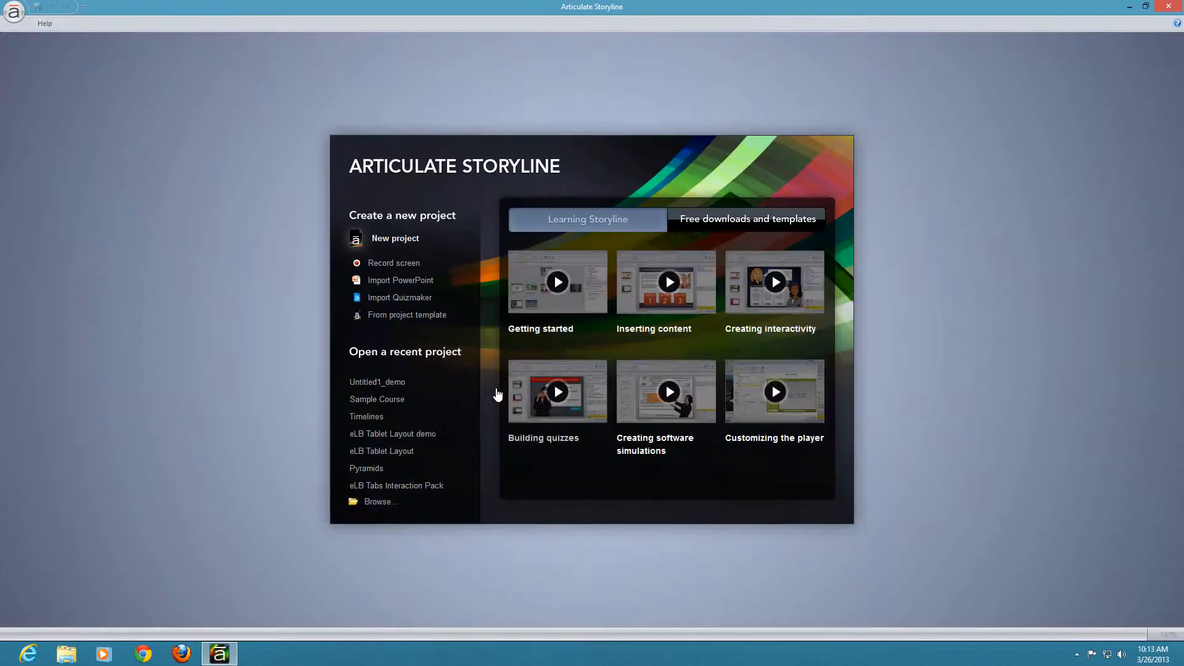
left_click(381, 239)
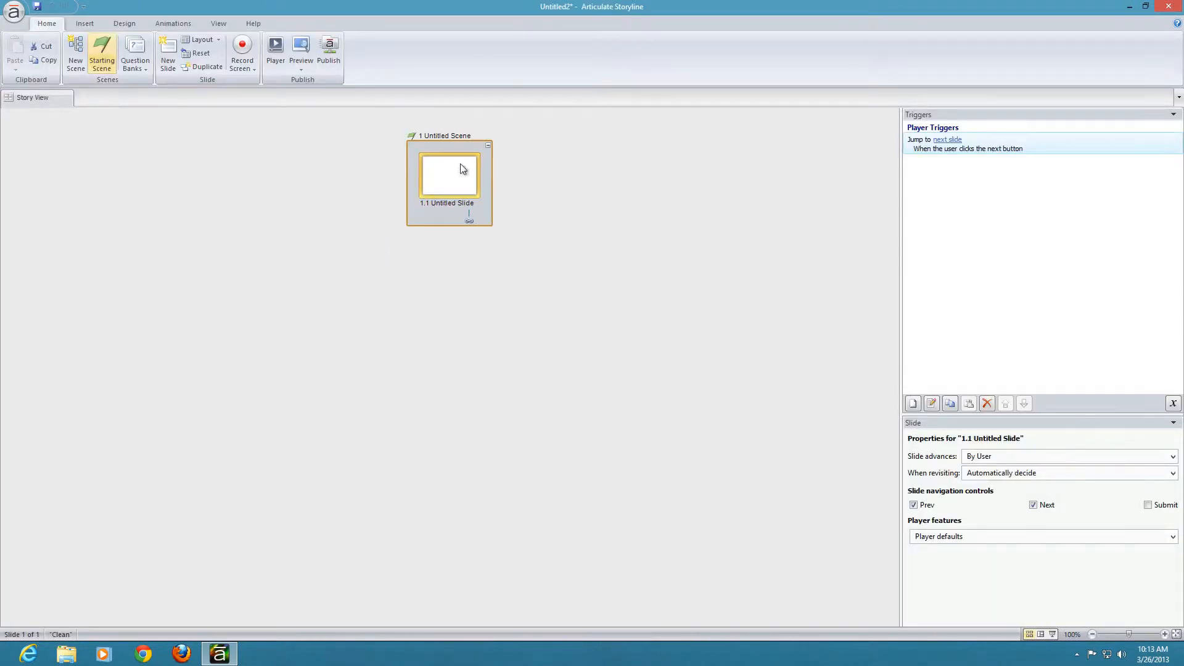
Step: Open the untitled slide and insert the Scientist Game slide from the 15346-Scientist-Challenge template after it in the current scene
double_click(404, 211)
right_click(47, 272)
left_click(77, 275)
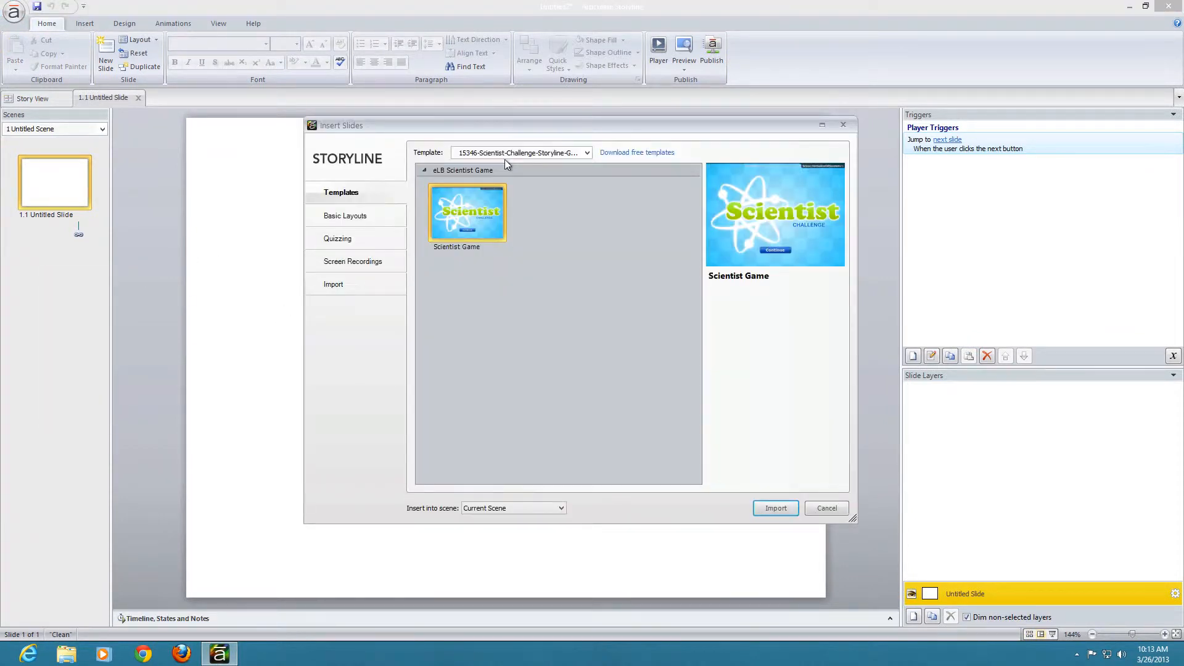
left_click(776, 508)
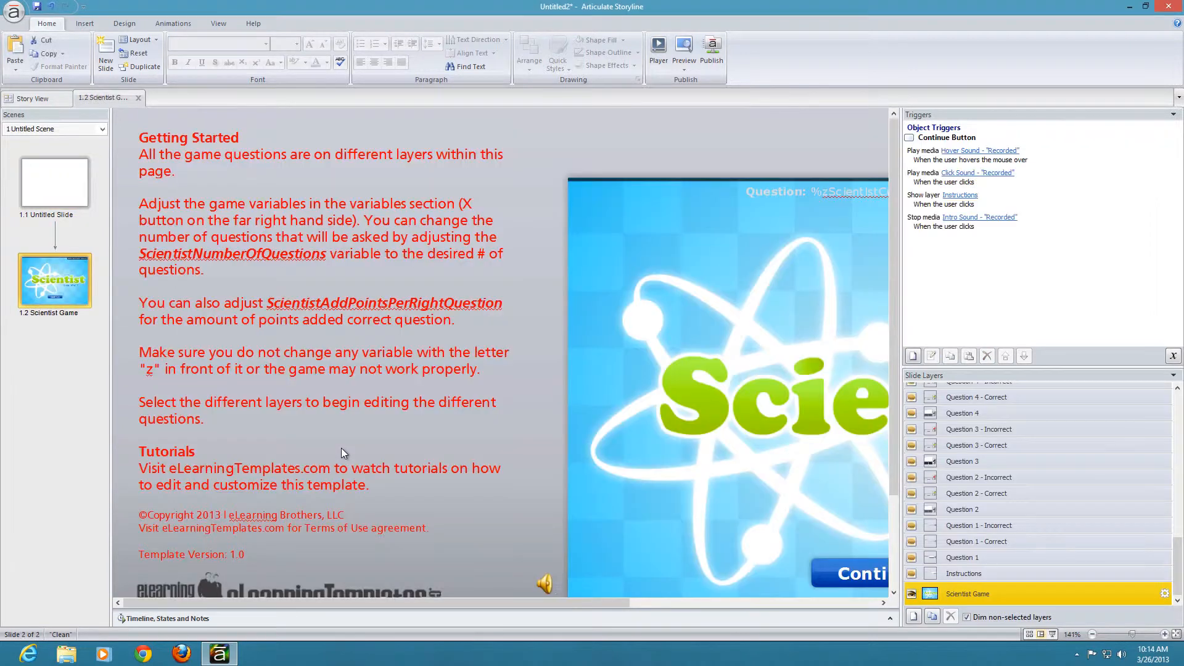
Step: Review the Scientist variables in the new project's variable list, then leave it without changes
left_click(1173, 357)
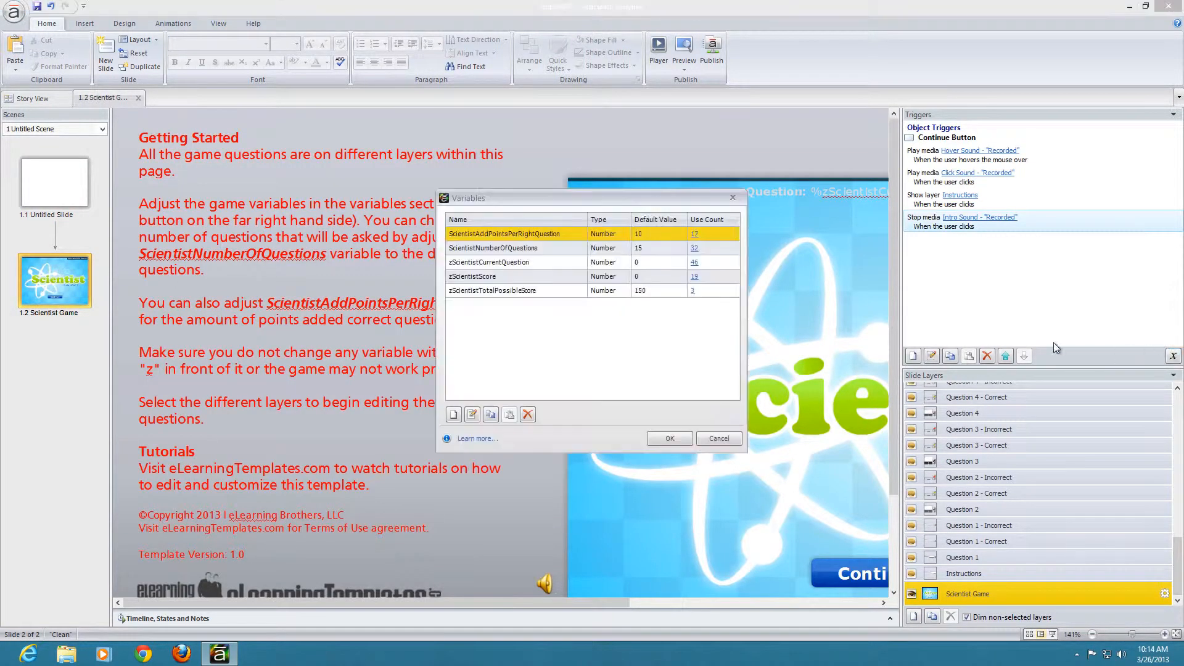
left_click(529, 234)
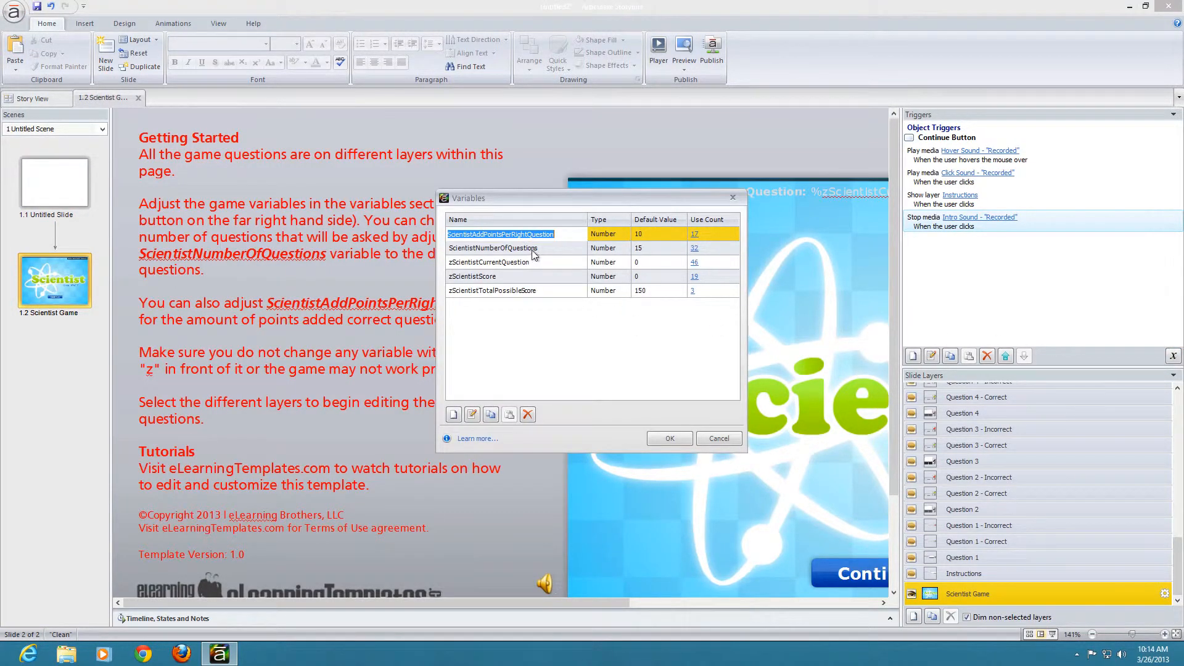
left_click(533, 251)
left_click(530, 263)
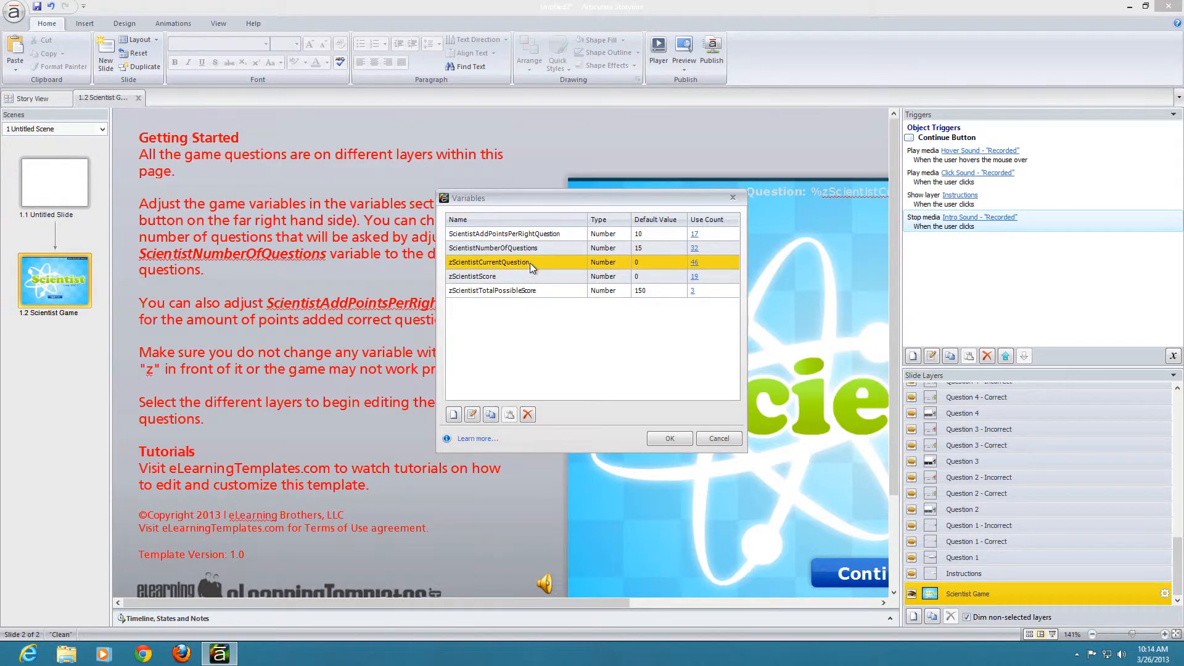
left_click(715, 440)
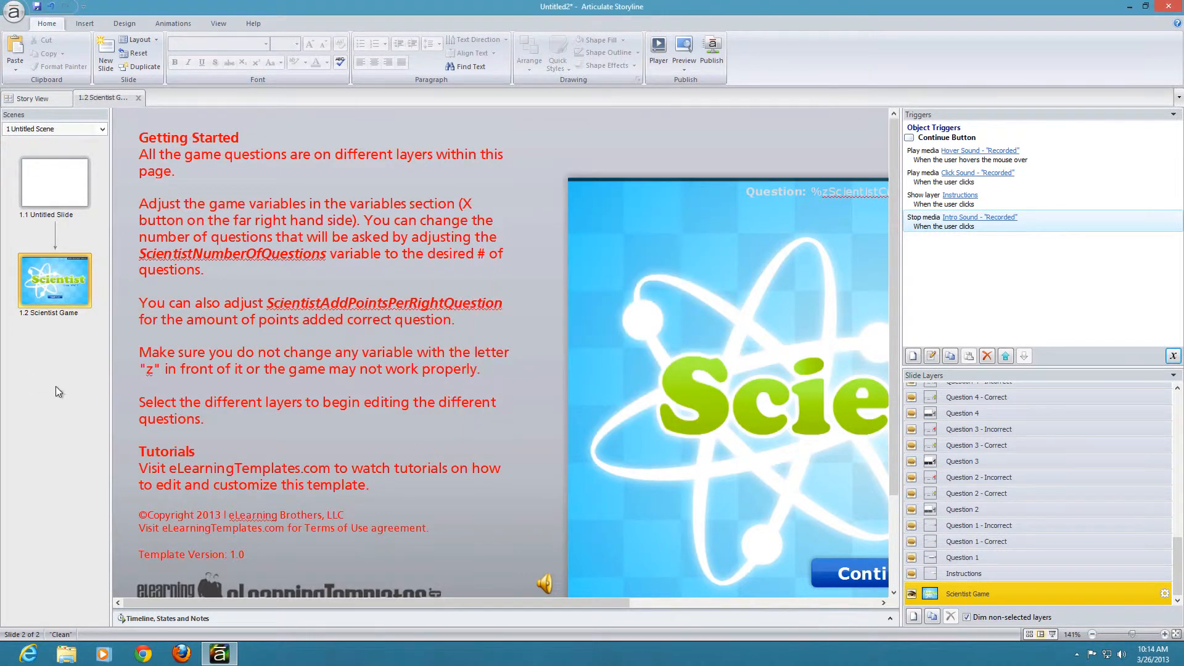
Step: Insert the Marathon Challenge slide from the 15895-Marathon-Challenge template into the current scene after the Scientist Game slide
right_click(65, 362)
left_click(86, 372)
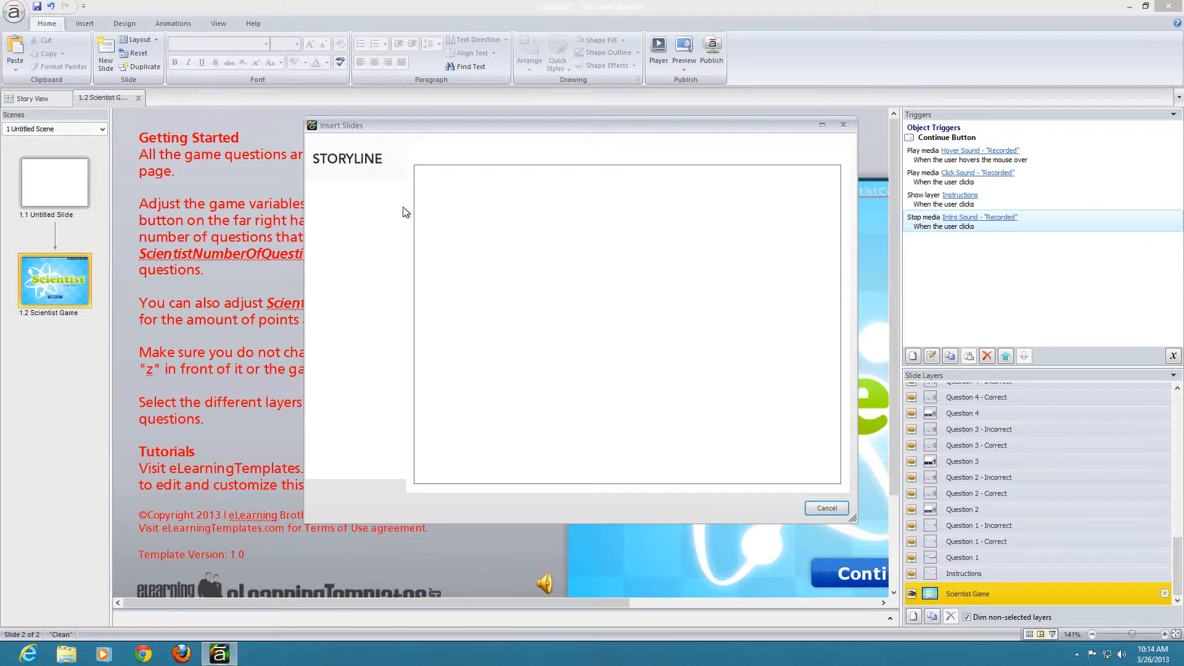
left_click(521, 152)
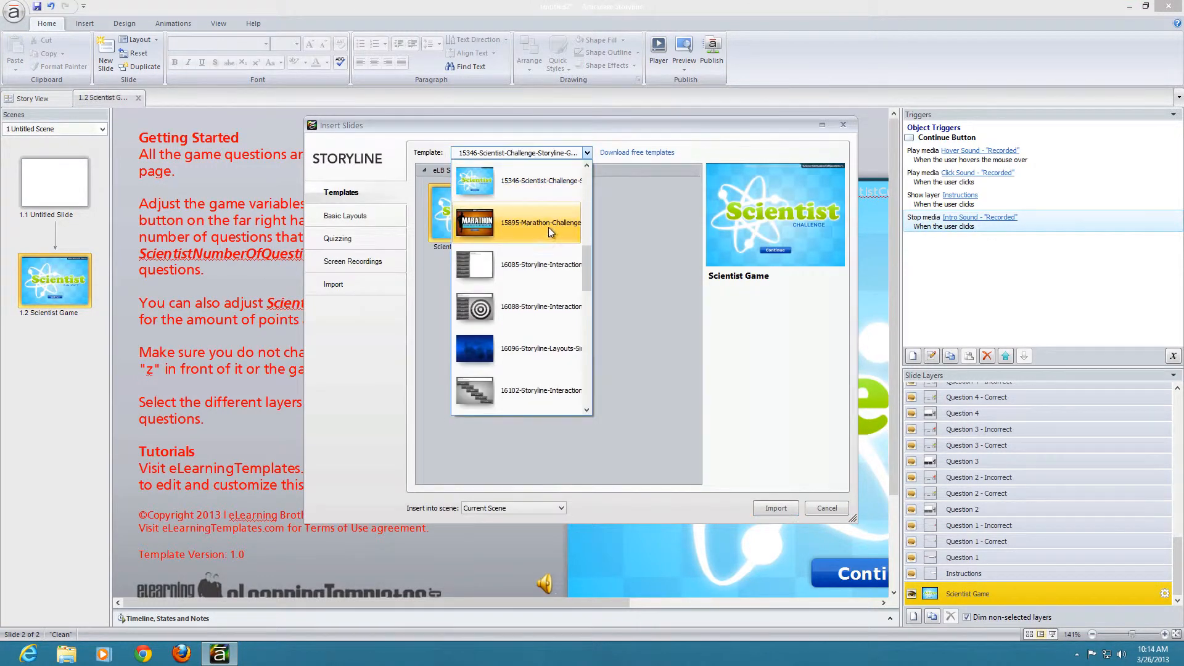
left_click(550, 232)
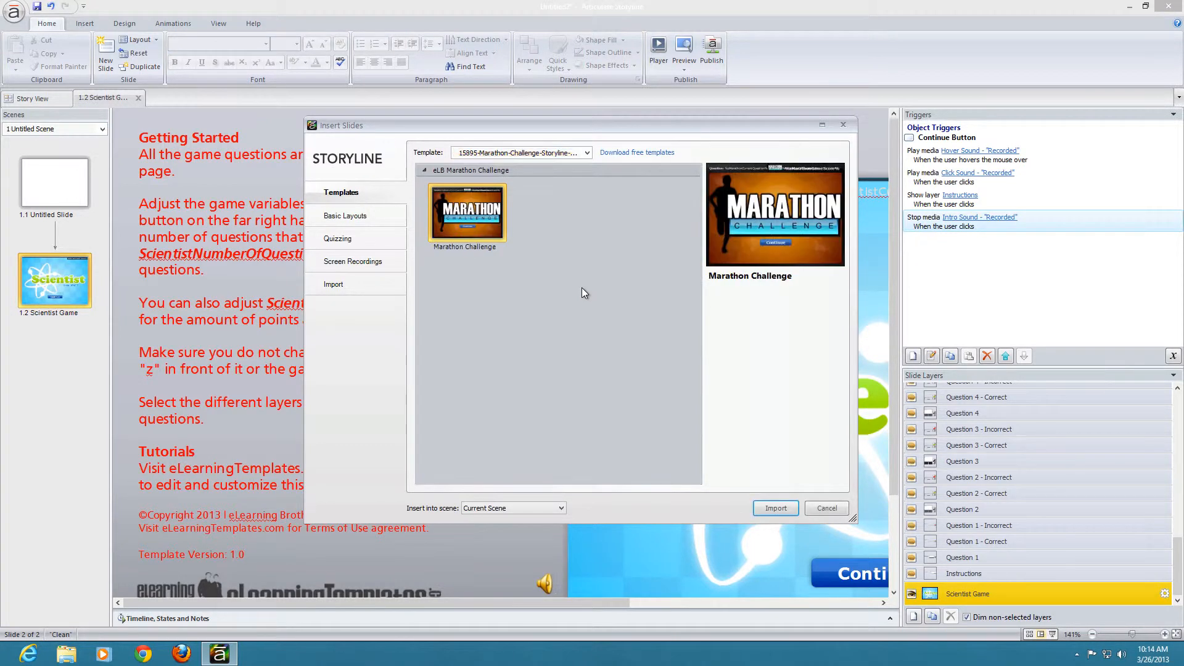
left_click(773, 508)
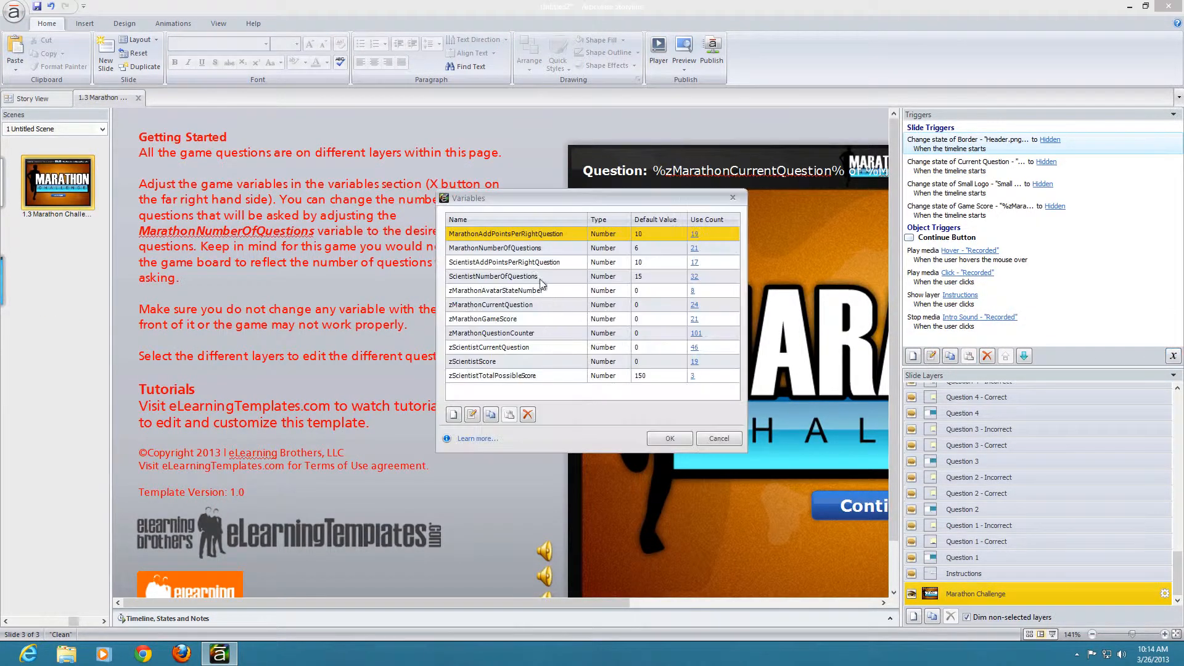
Step: Inspect the MarathonNumberOfQuestions variable's definition in the variable list, then leave everything without changes
left_click(512, 248)
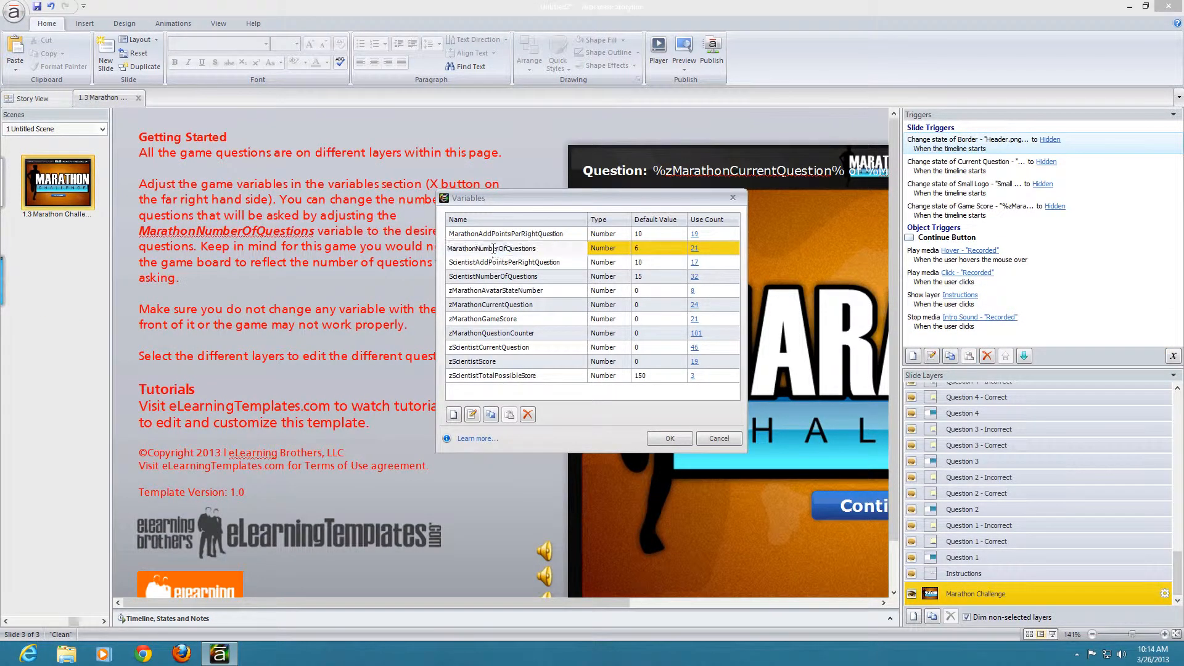
double_click(492, 248)
left_click(682, 355)
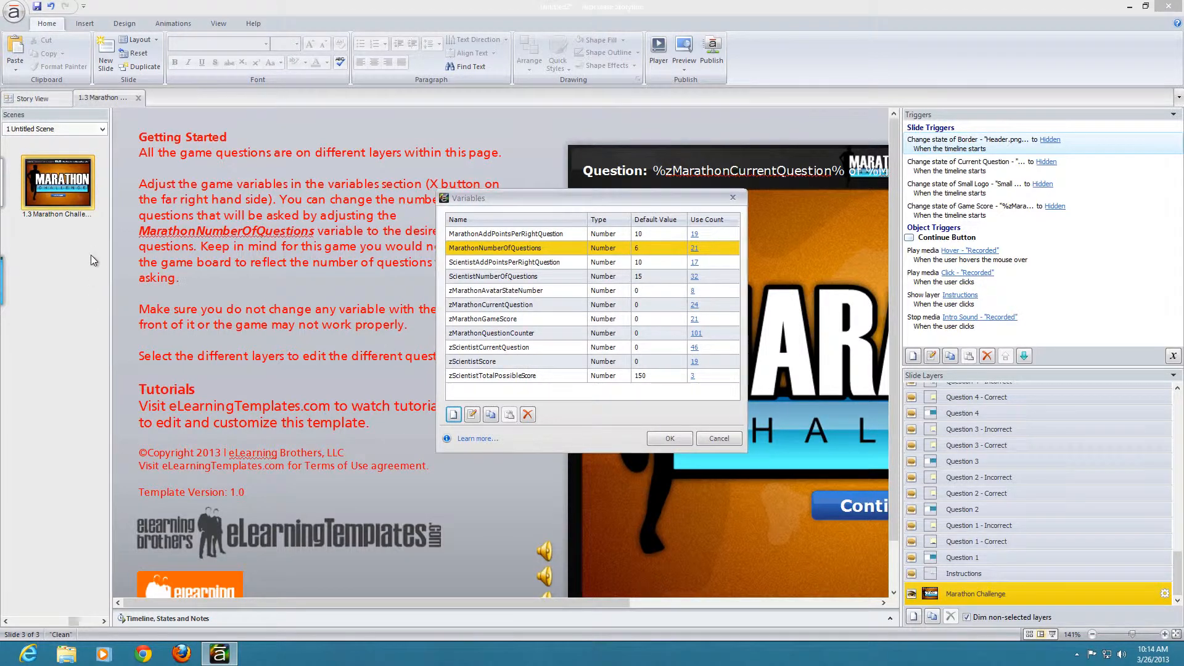
left_click(703, 437)
Step: Insert the Shootout Game slide from the 14844-Shootout-Storyline-Game template into the current scene after the Marathon Challenge slide
right_click(49, 242)
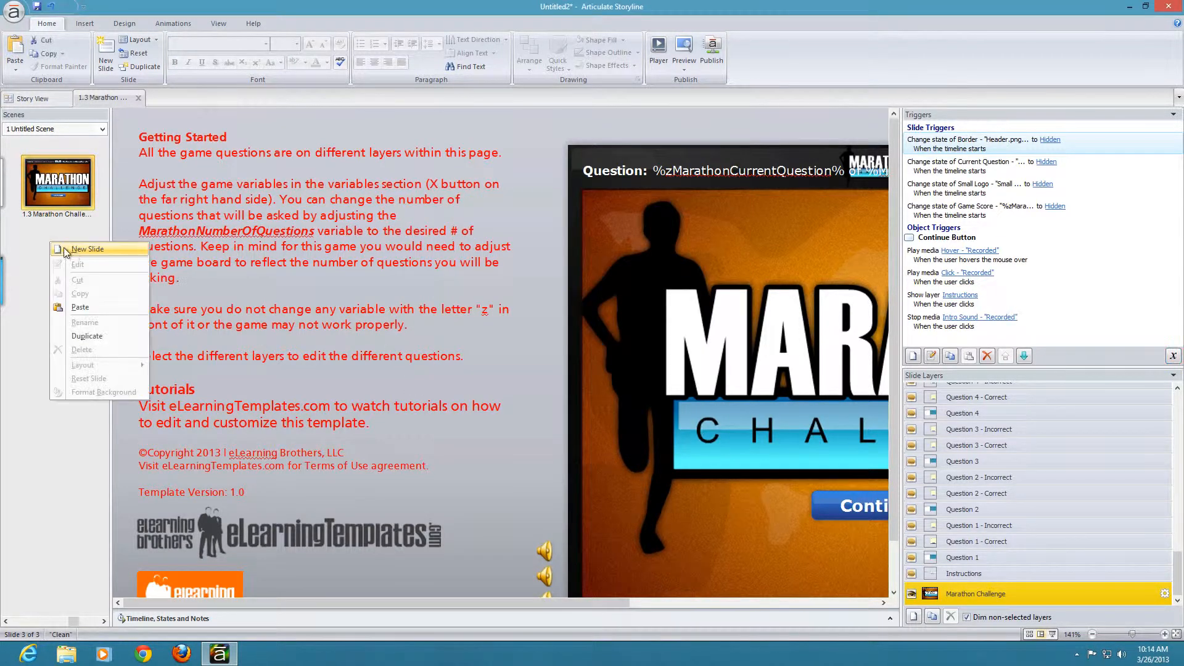
left_click(106, 250)
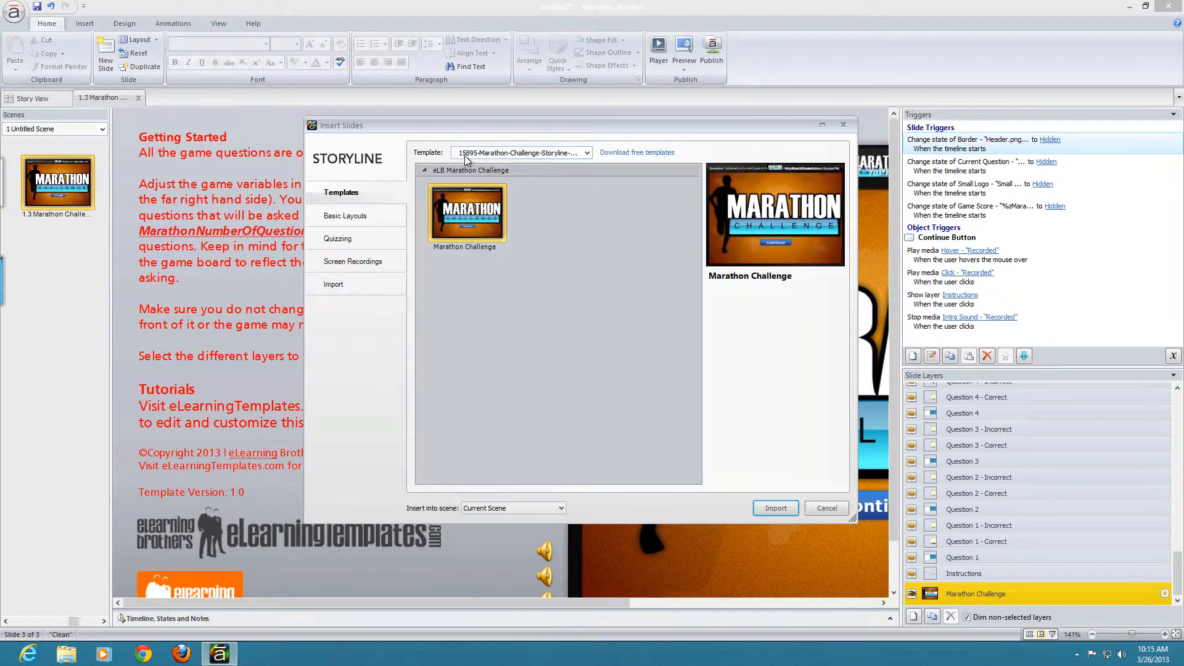
left_click(468, 153)
left_click_drag(586, 279, 534, 180)
left_click(534, 180)
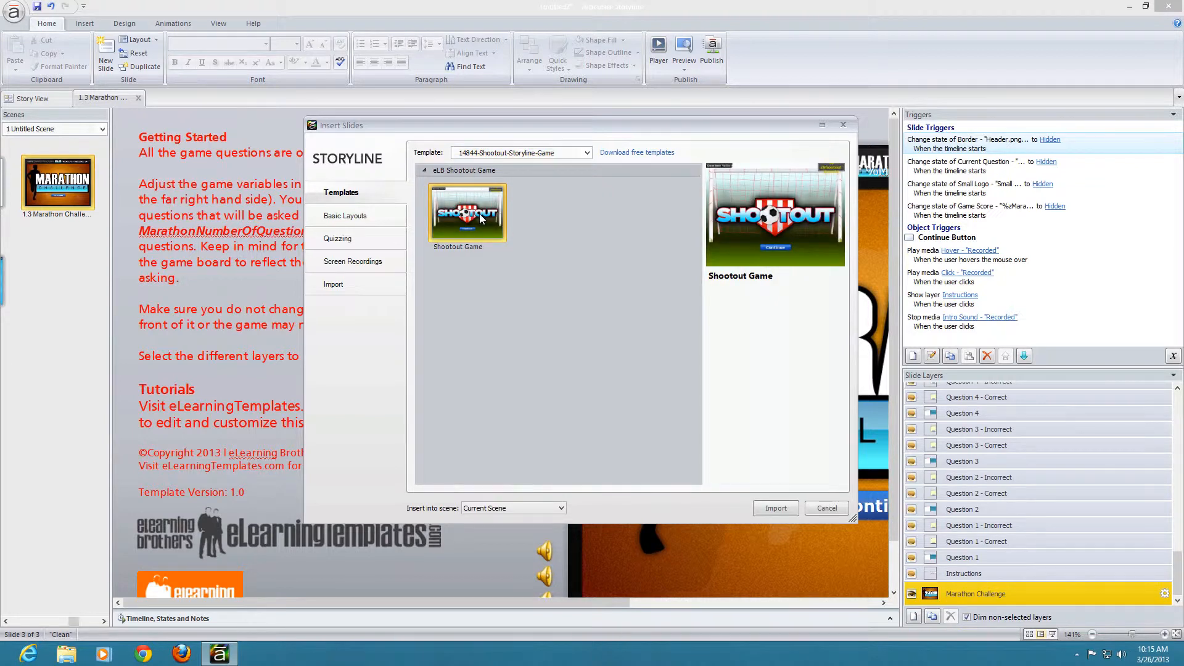
left_click(776, 508)
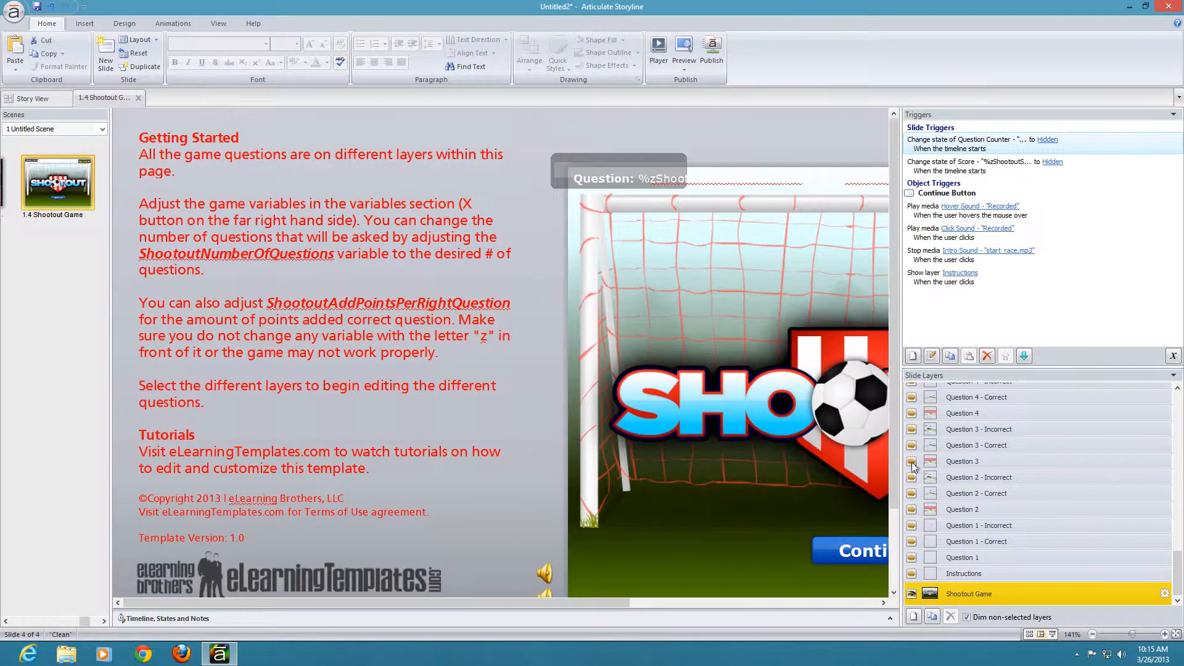
Step: Look for Shootout variables in the project's variable list and inspect the zShootoutResults variable's definition without changing it
left_click(1174, 356)
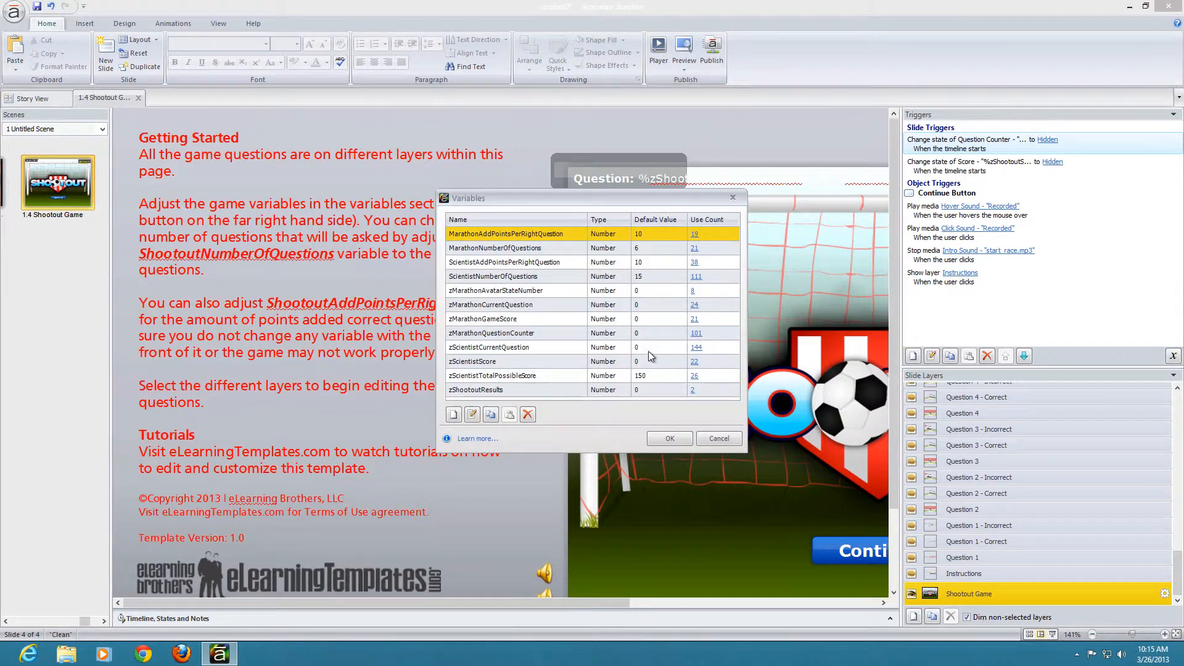
left_click(480, 390)
double_click(480, 389)
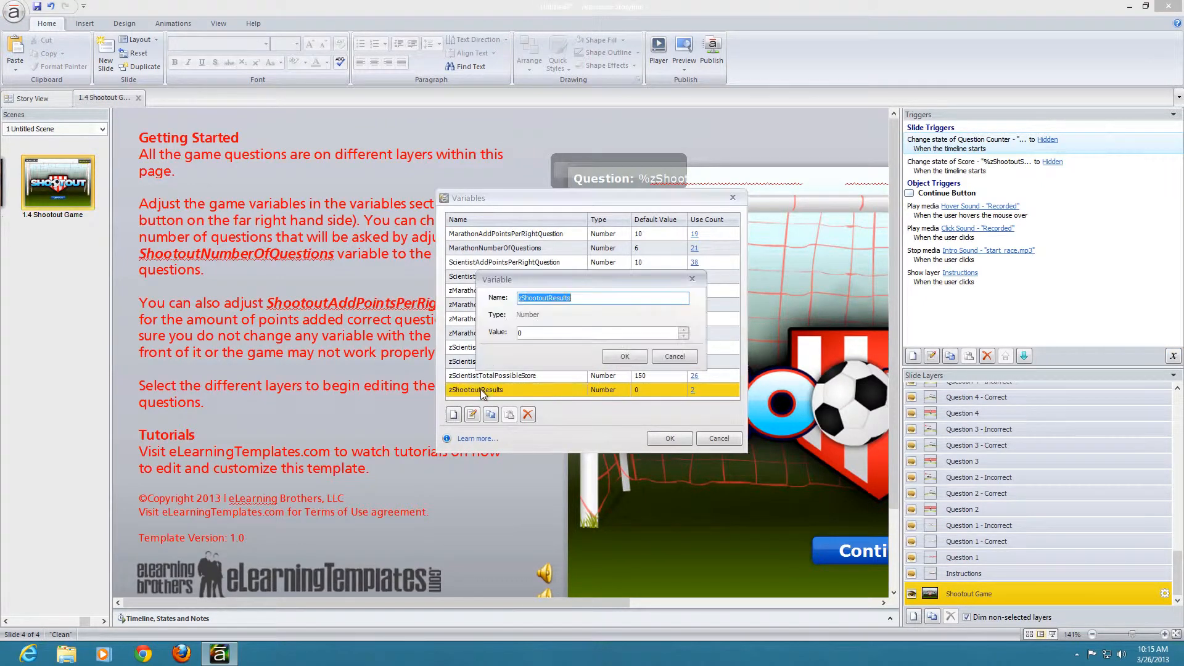
left_click_drag(575, 298, 509, 295)
left_click(675, 356)
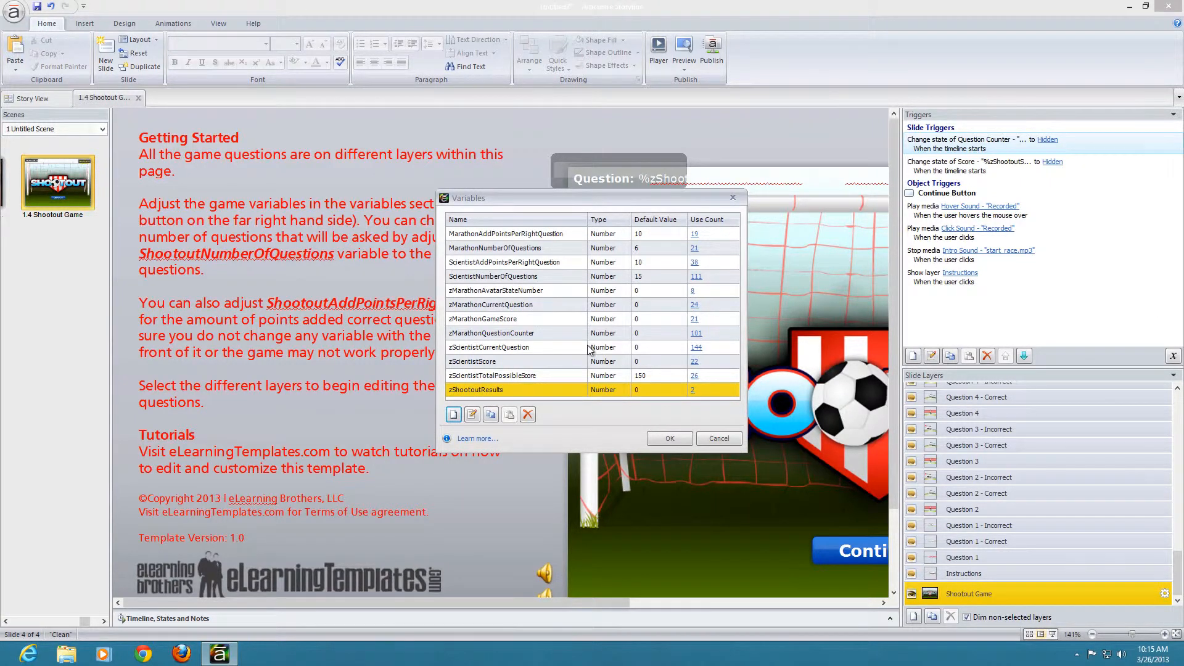
Step: Compare the listed Marathon and Scientist variables with those named in the Shootout slide's instructions, then leave the list without changes
left_click(492, 290)
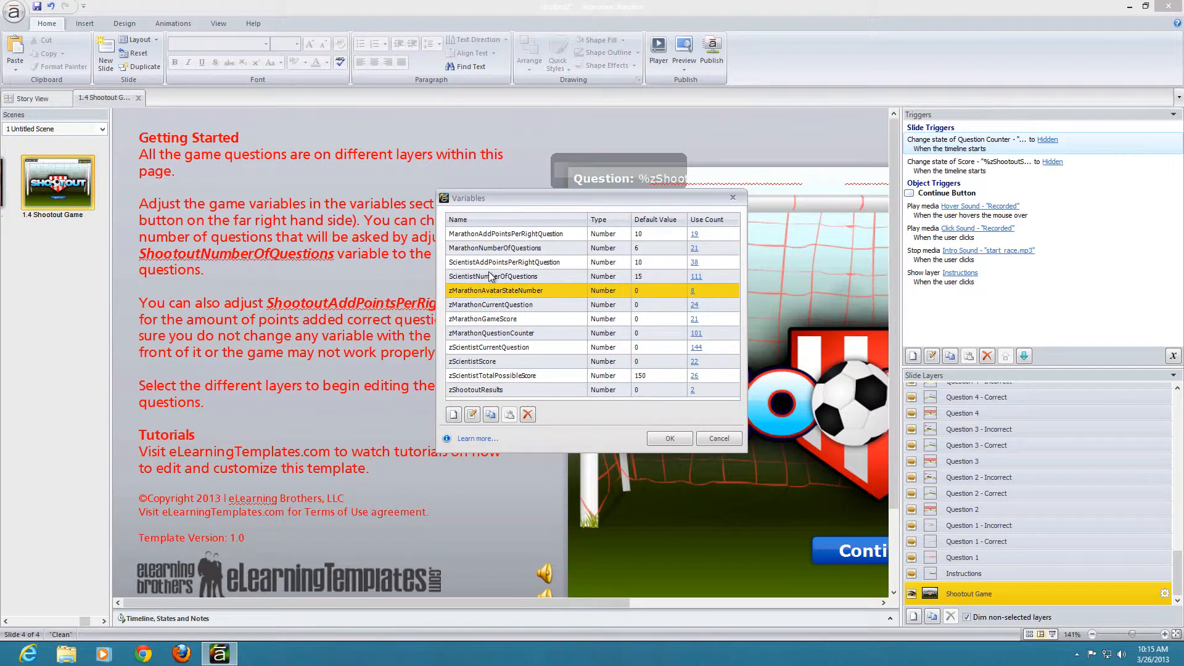
left_click(492, 309)
left_click(496, 334)
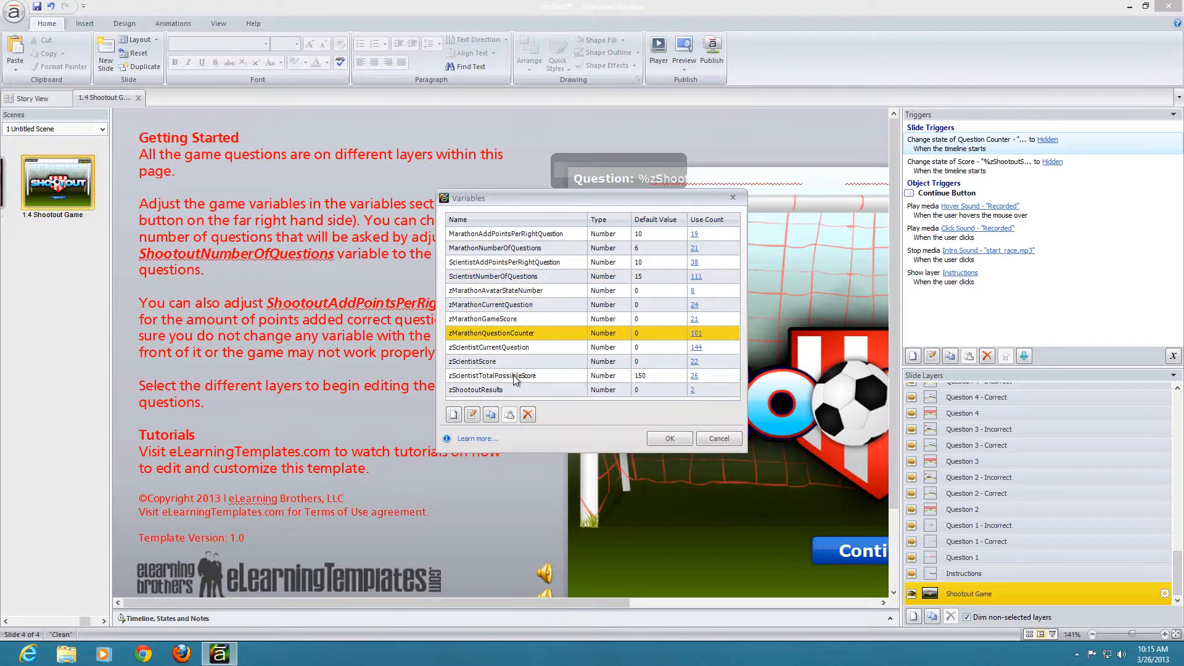
left_click(516, 378)
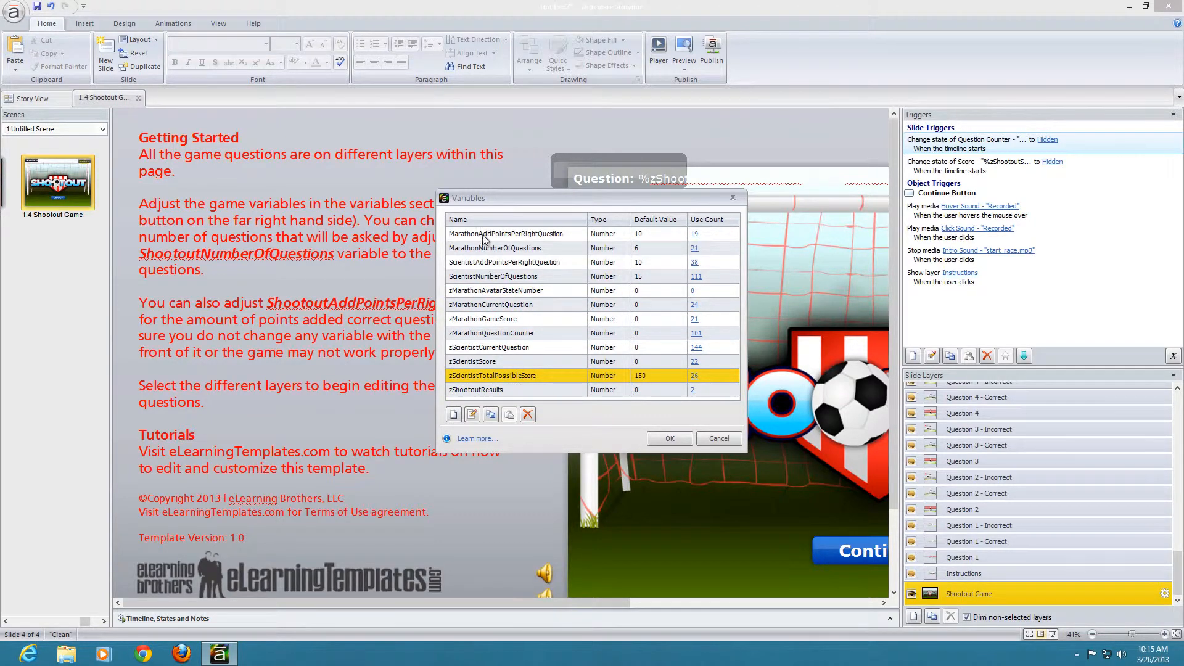
left_click_drag(470, 196, 385, 170)
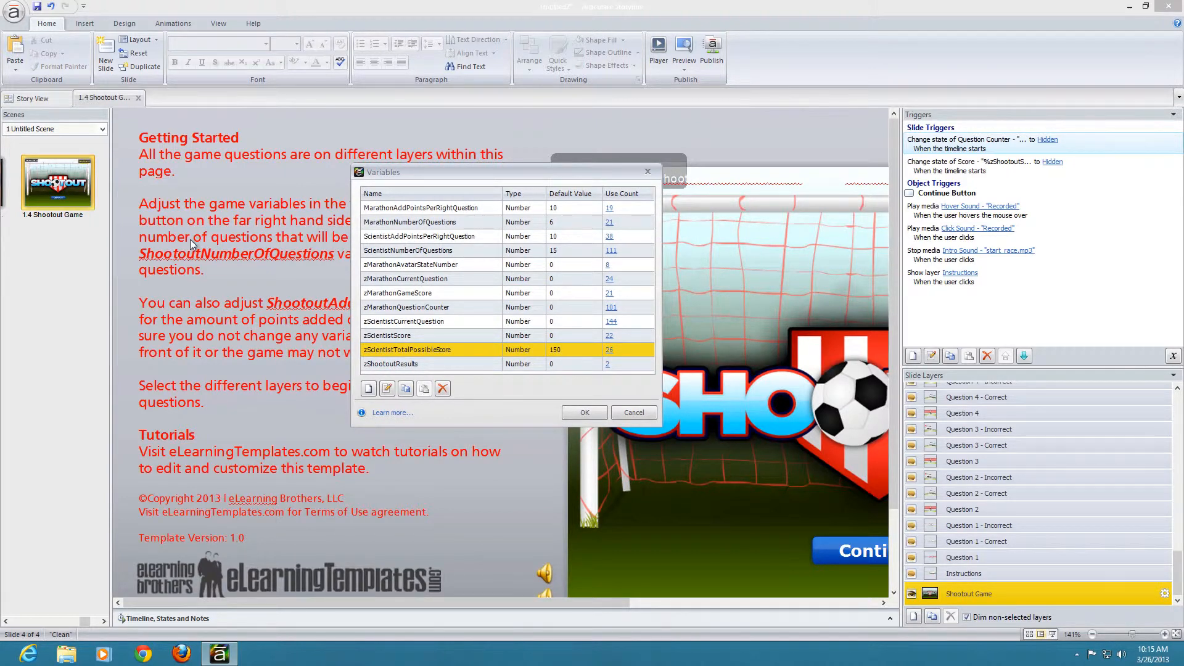
left_click_drag(386, 167, 424, 158)
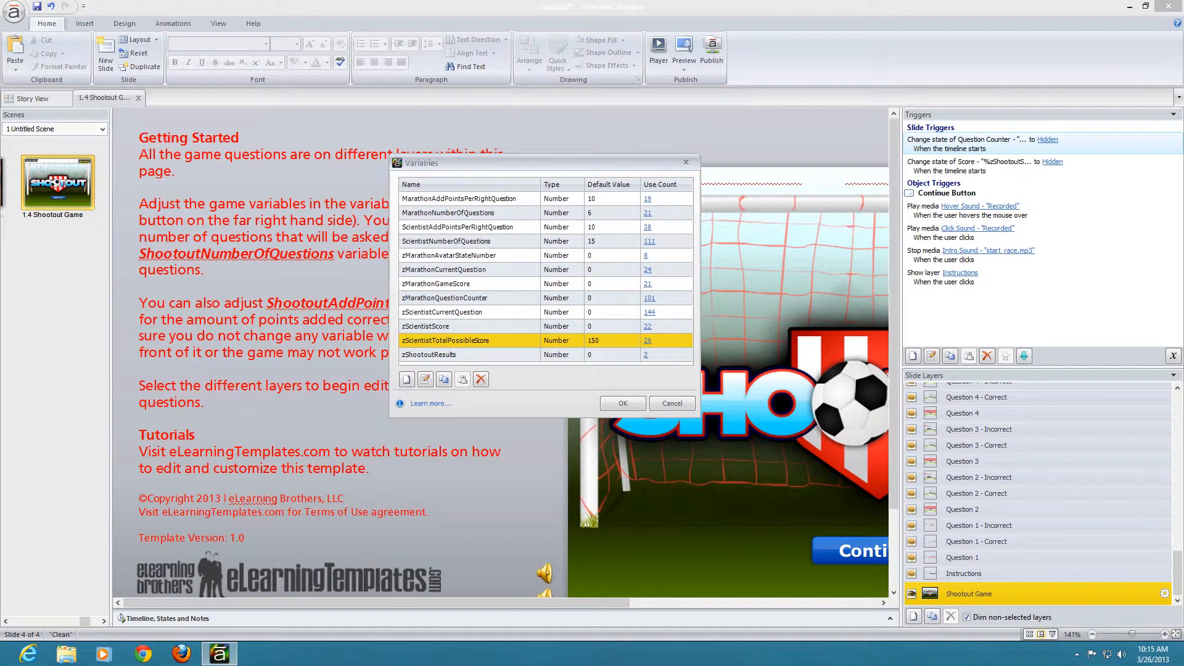
left_click(469, 326)
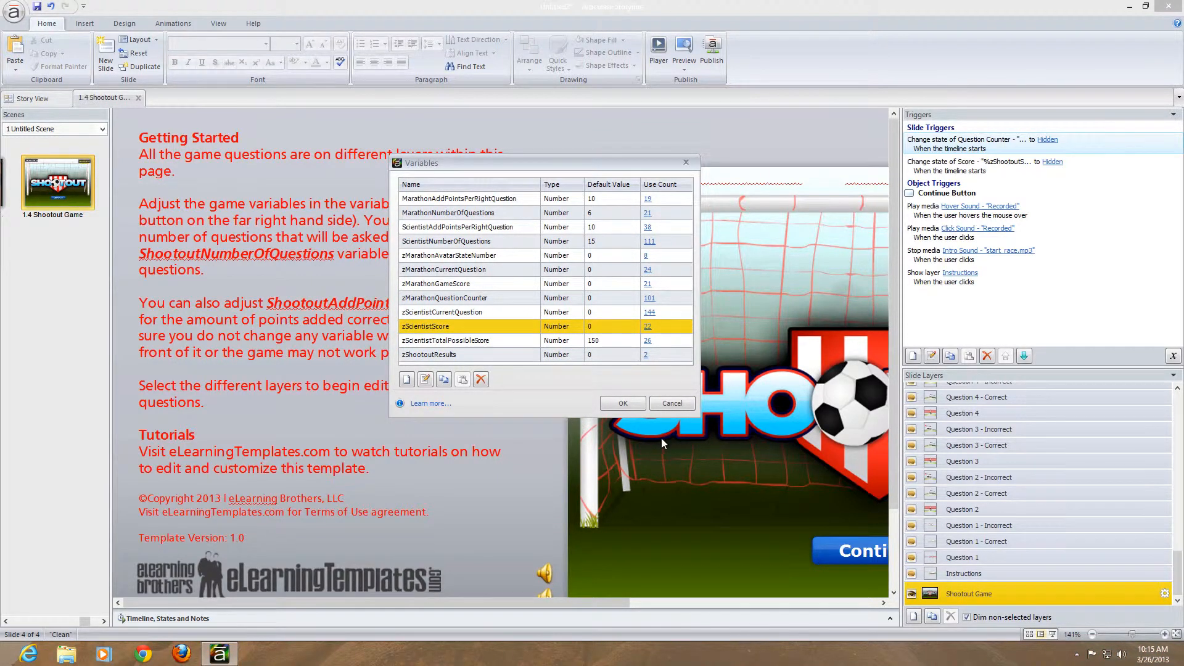
left_click(672, 403)
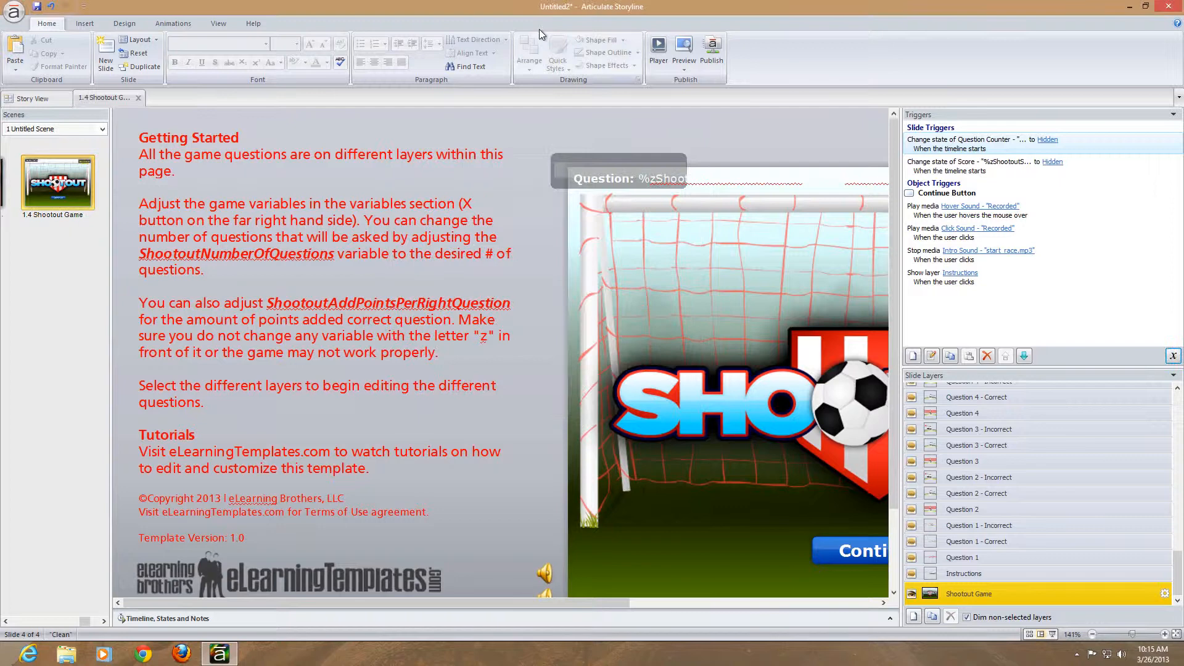
Step: Preview the Shootout Game slide, start the game, answer question 1 with option A, continue to question 2, and close the preview
left_click(684, 65)
left_click(707, 83)
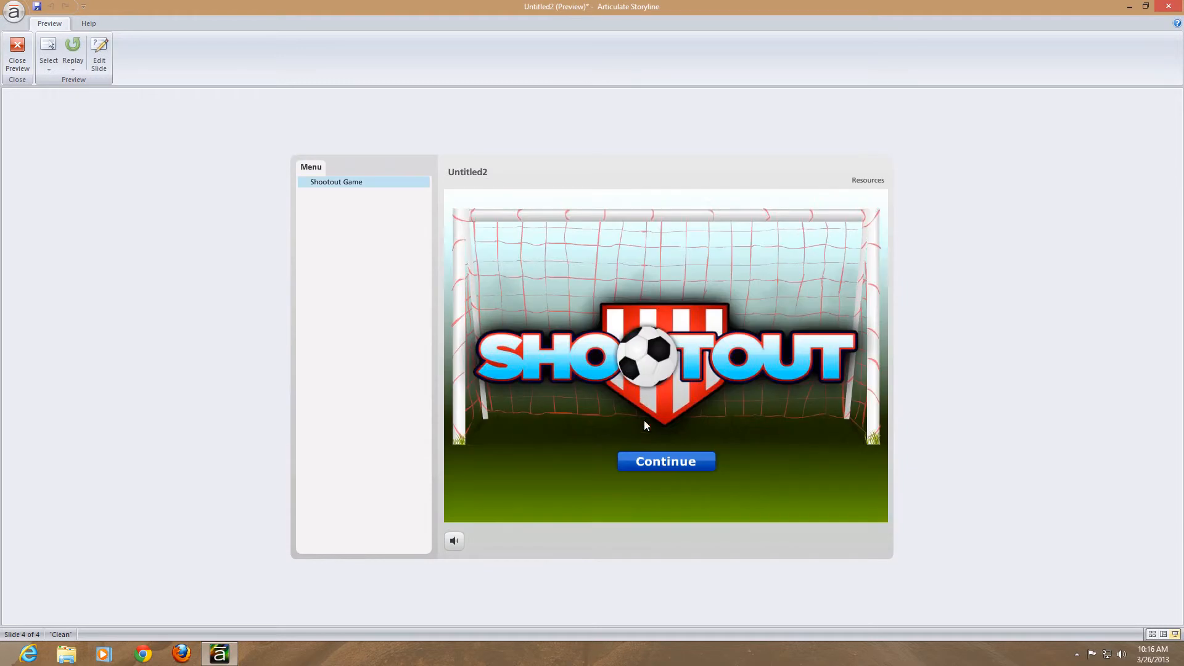
left_click(662, 464)
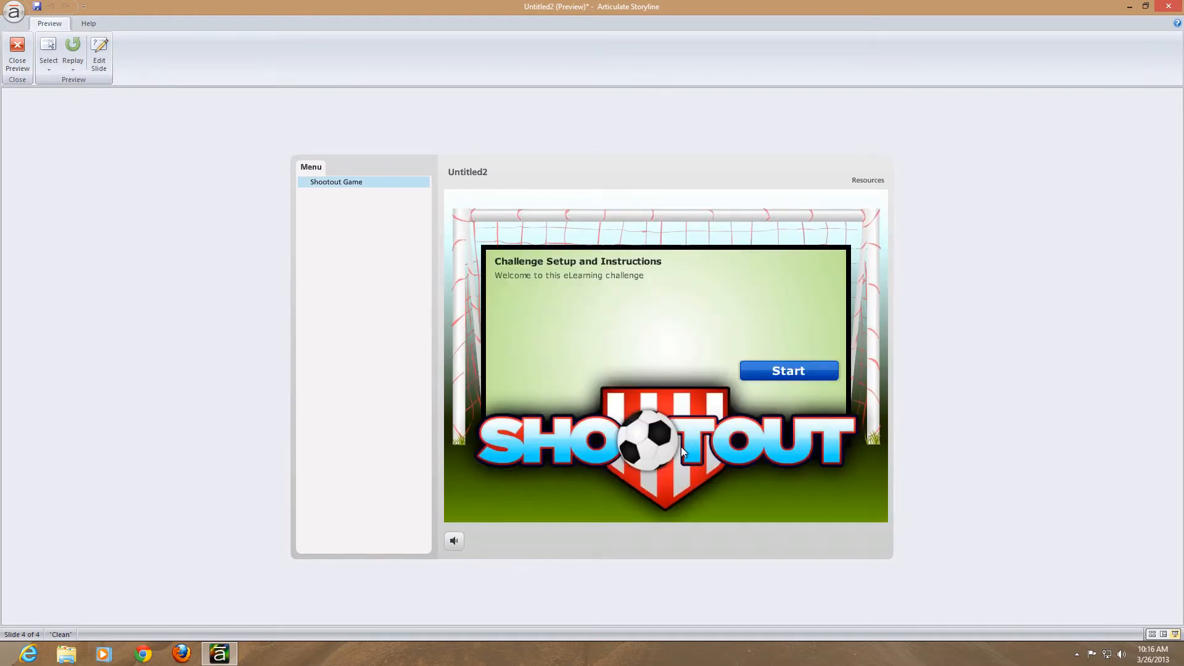
left_click(773, 367)
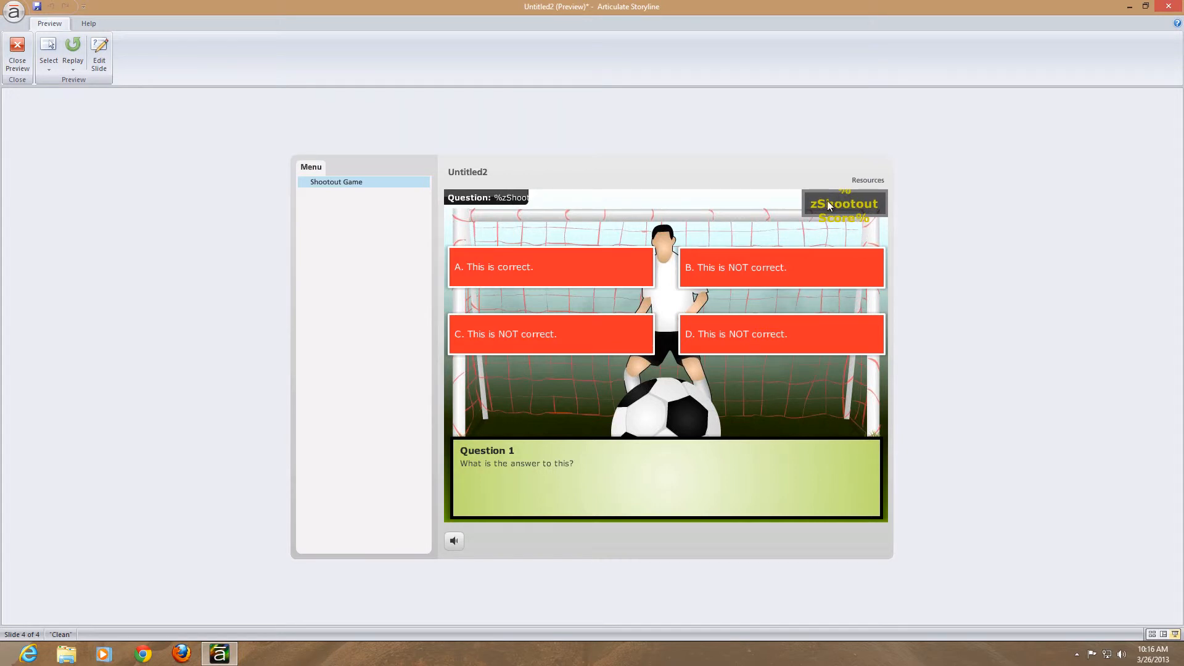
left_click(574, 289)
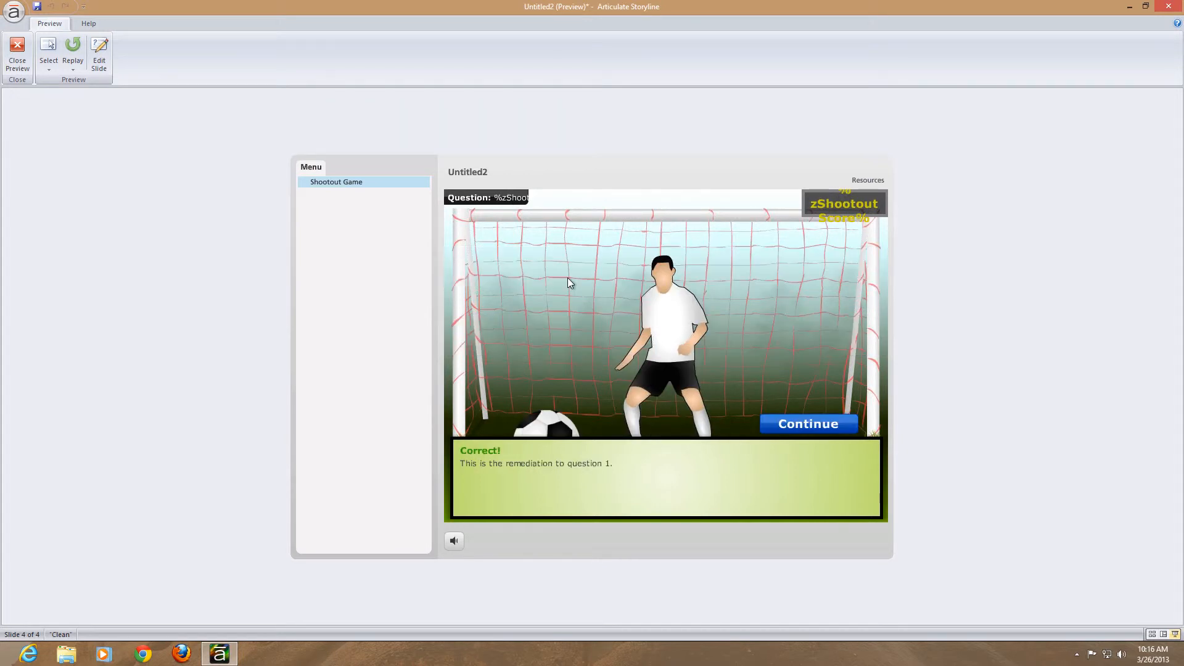
left_click(822, 423)
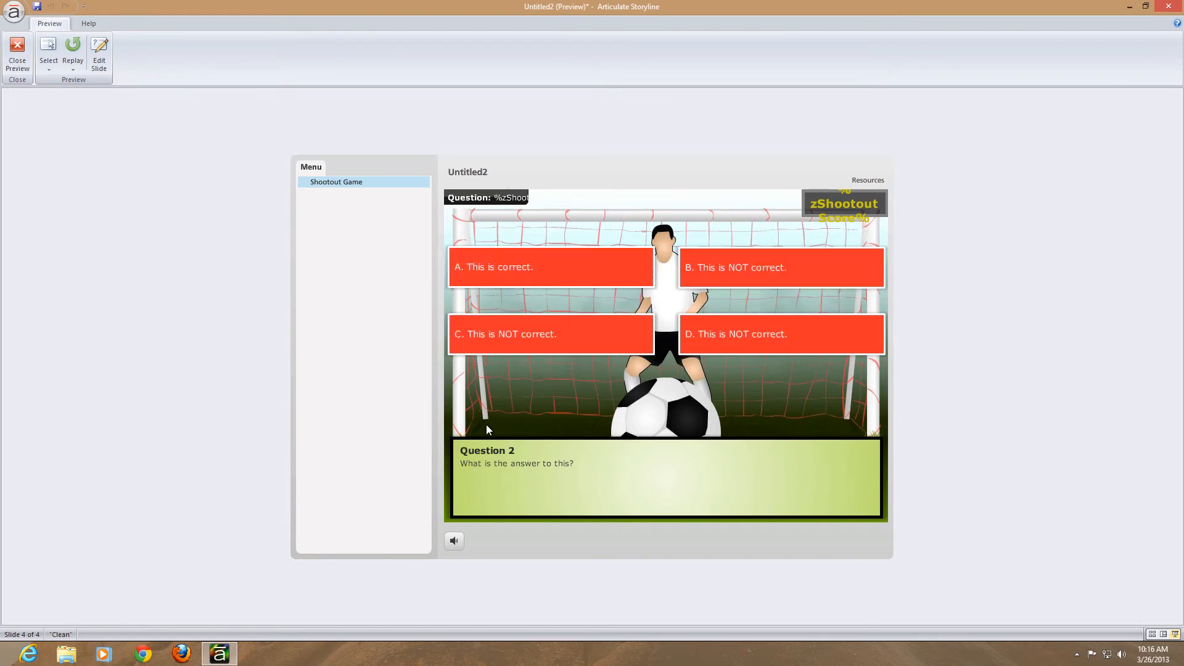
left_click(17, 52)
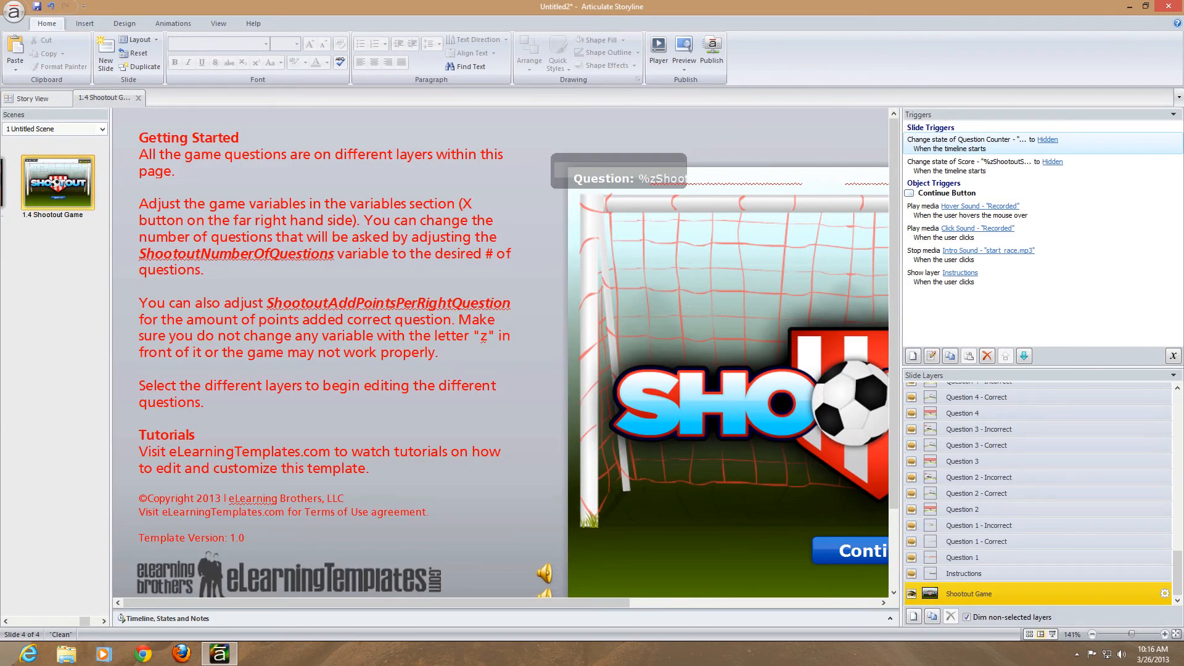
key("super+Tab")
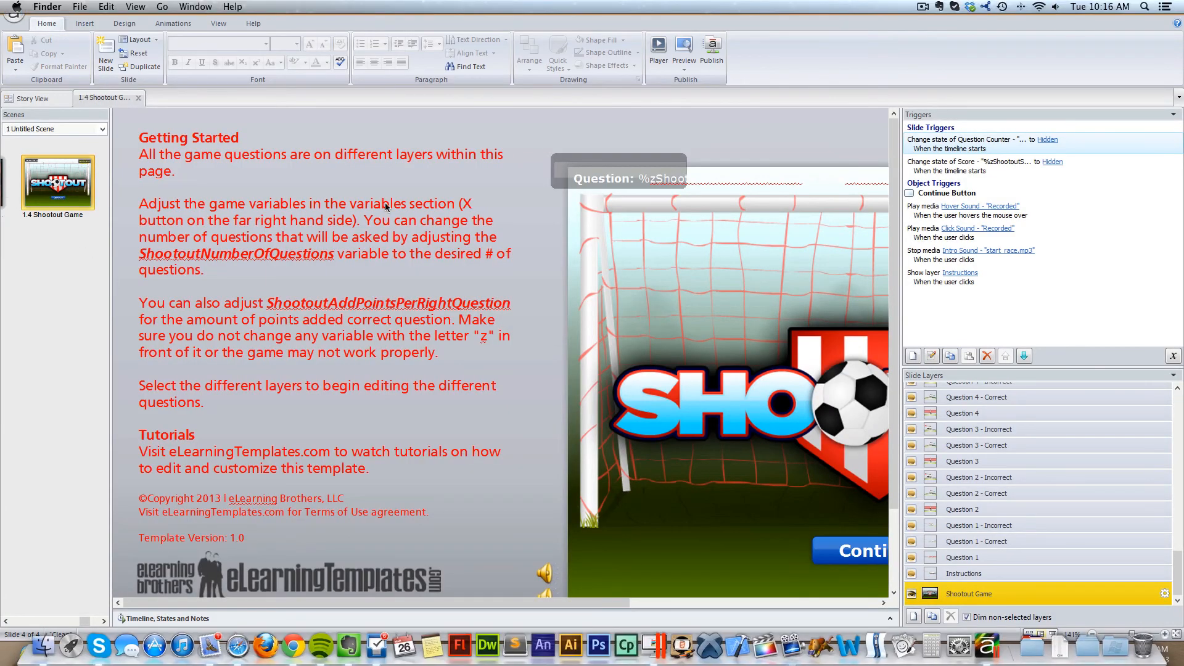
left_click(924, 7)
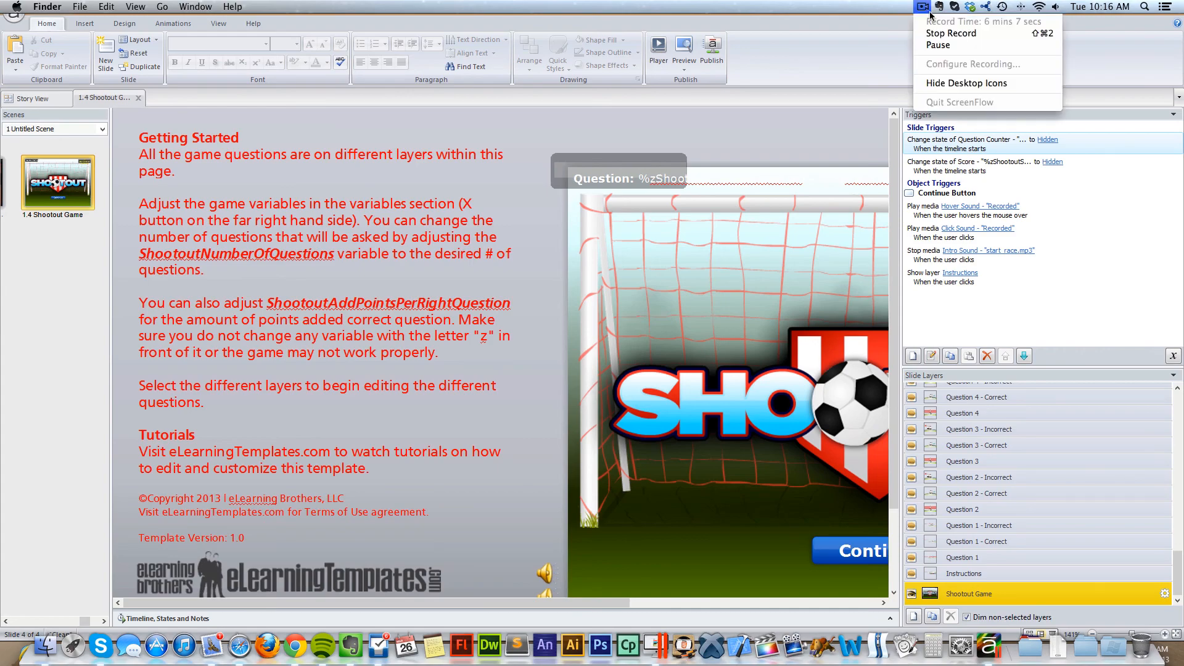